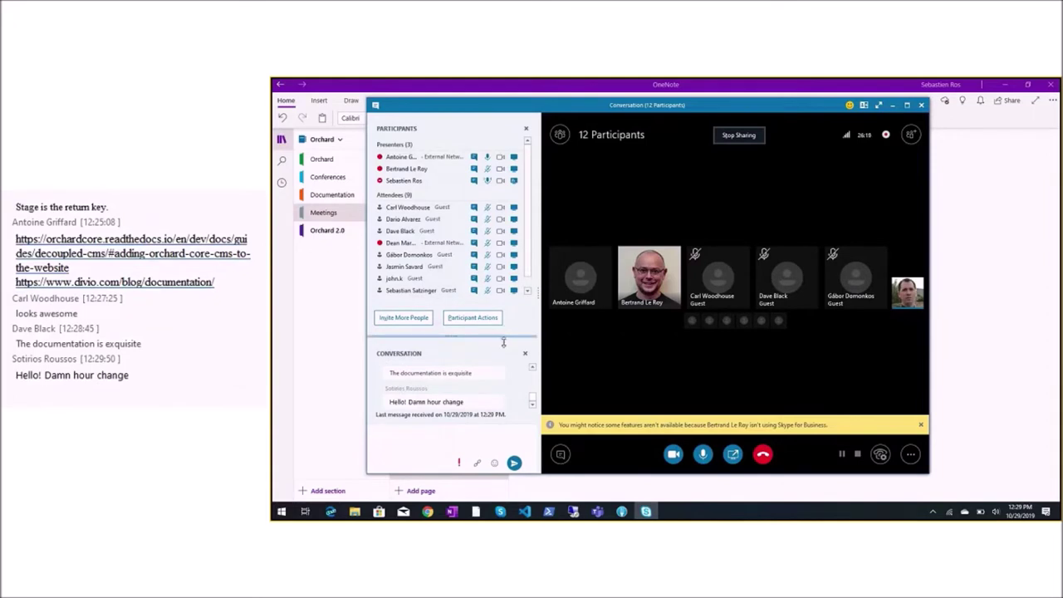
drag(504, 343, 503, 349)
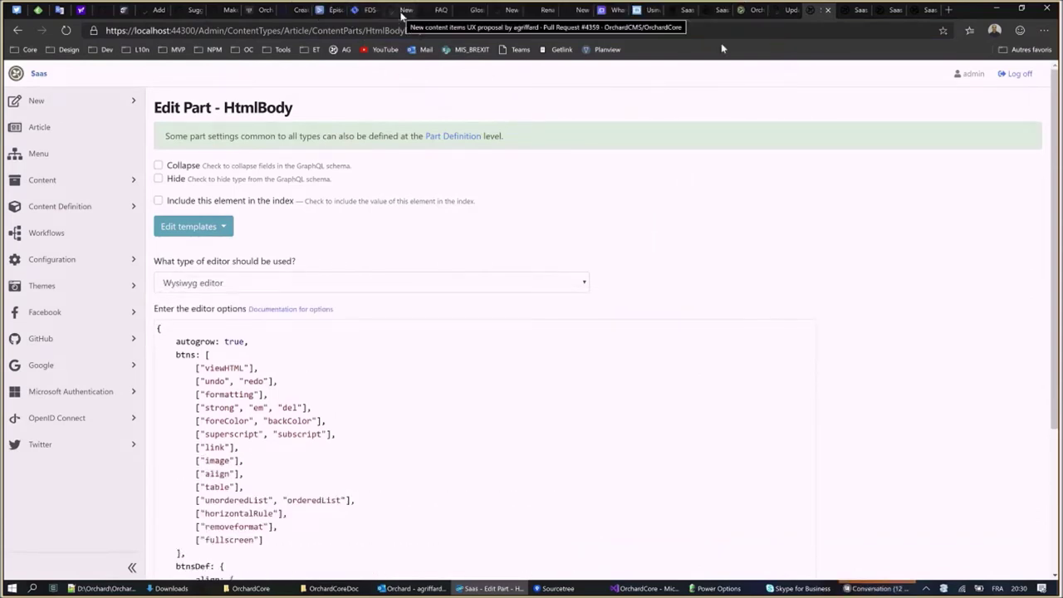
- Examine the existing admin menu on the Article content type page, expanding Content, Content Definition, Configuration, Security, Site and Import/Export
click(683, 11)
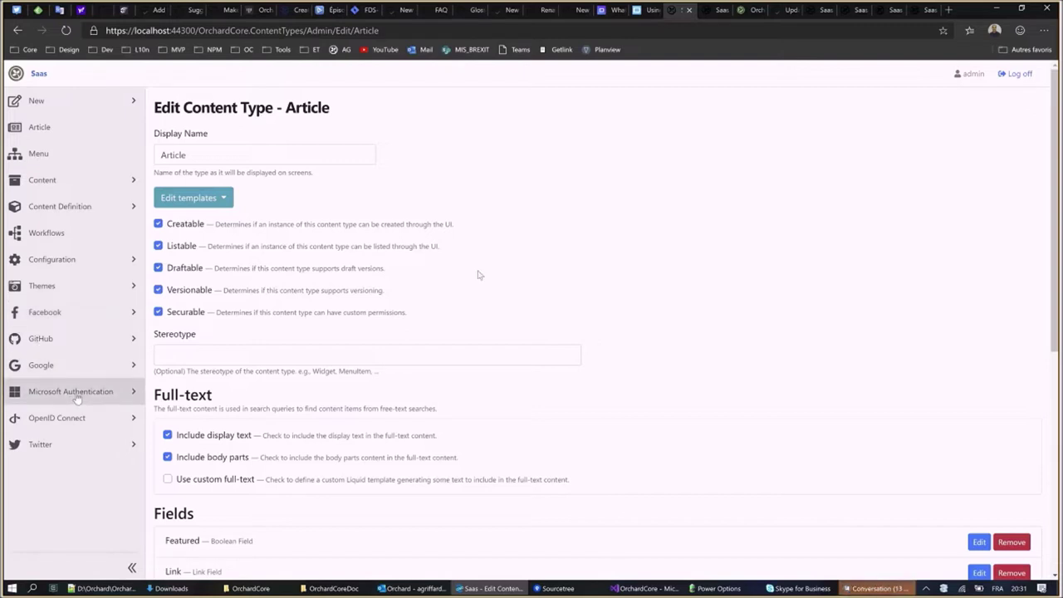
click(83, 189)
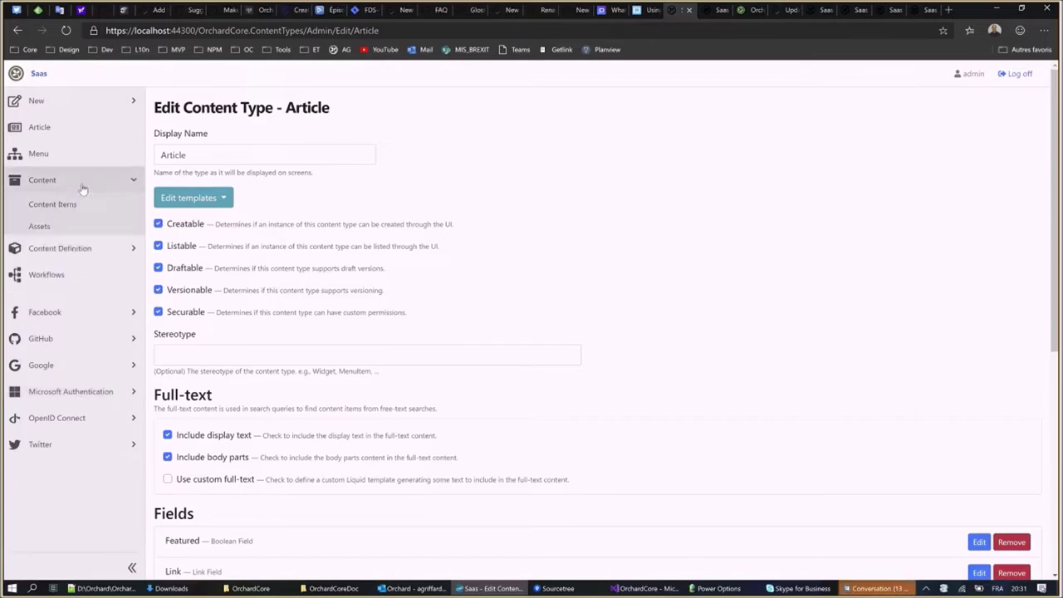
click(93, 254)
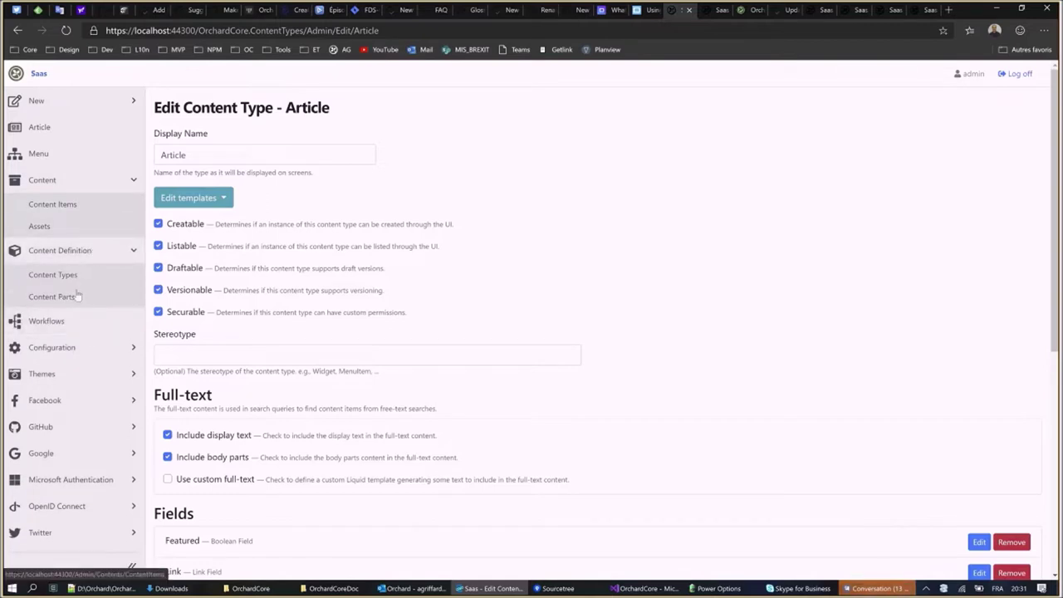
click(80, 347)
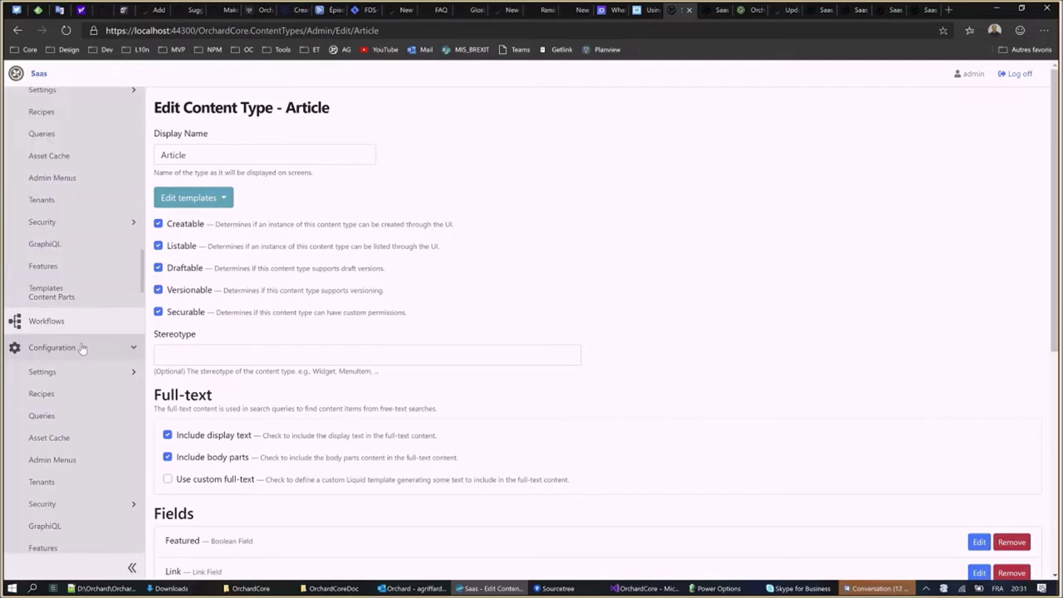
scroll(82, 349, down, 3)
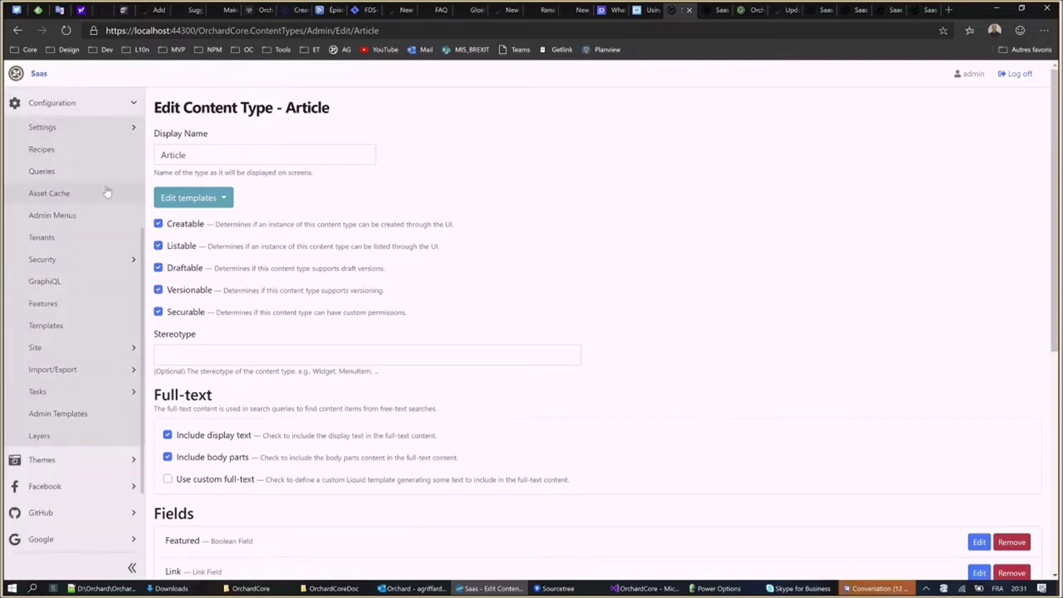
click(90, 262)
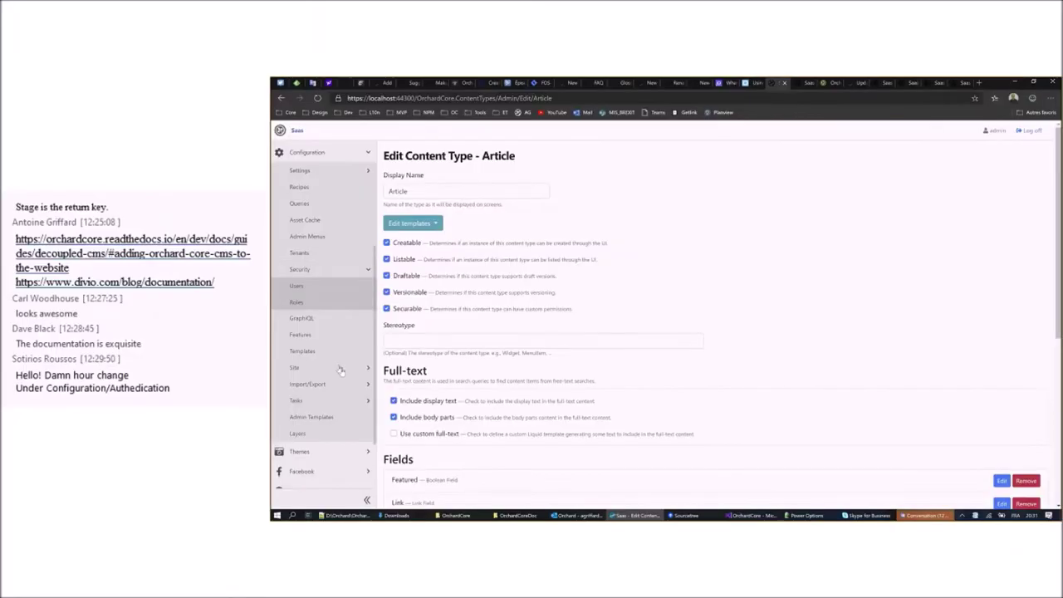
click(341, 369)
scroll(342, 349, down, 2)
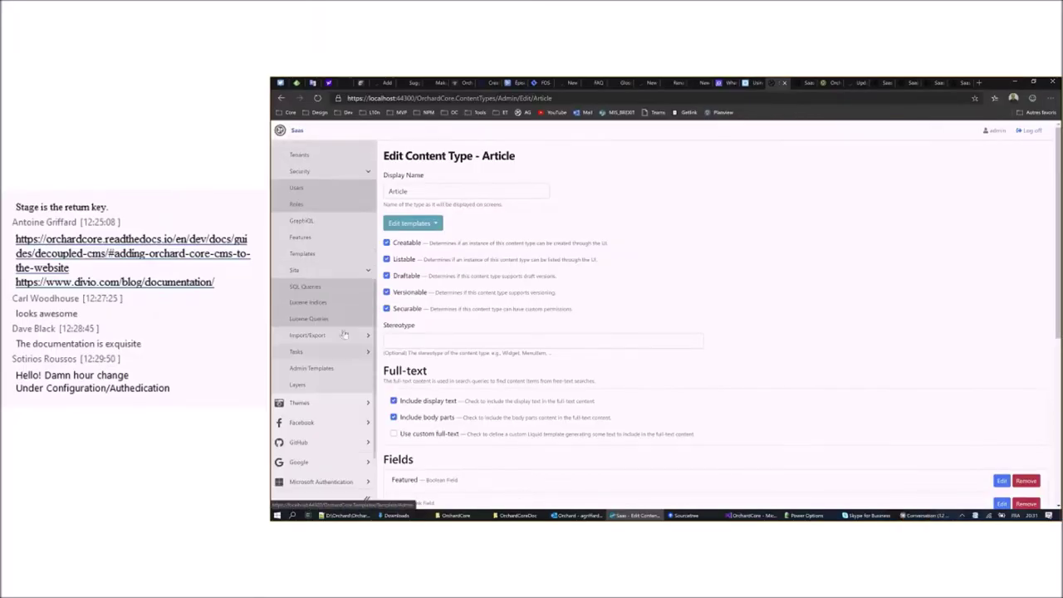
click(344, 334)
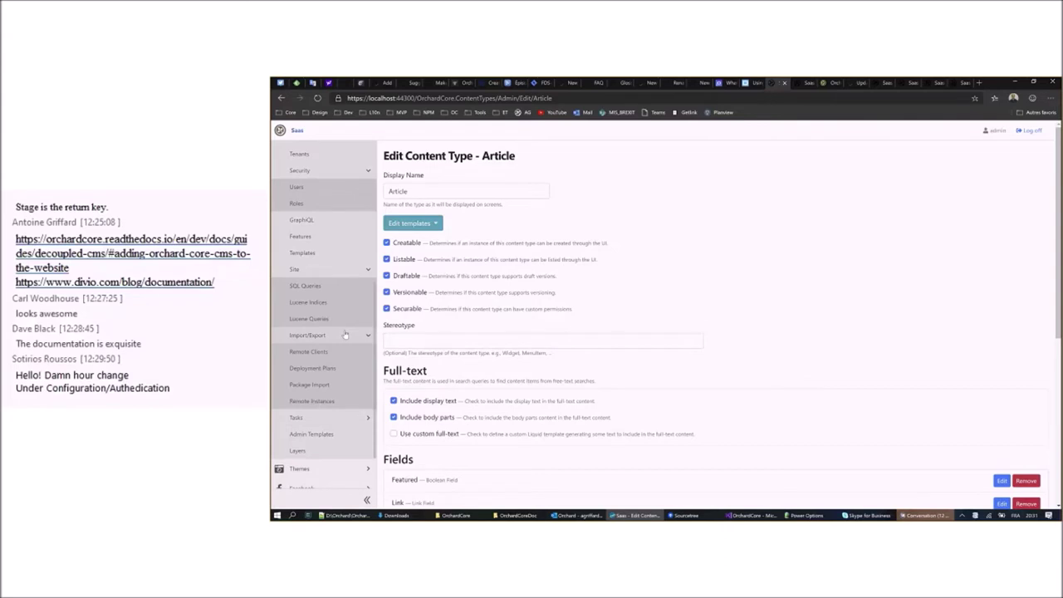
scroll(345, 334, down, 2)
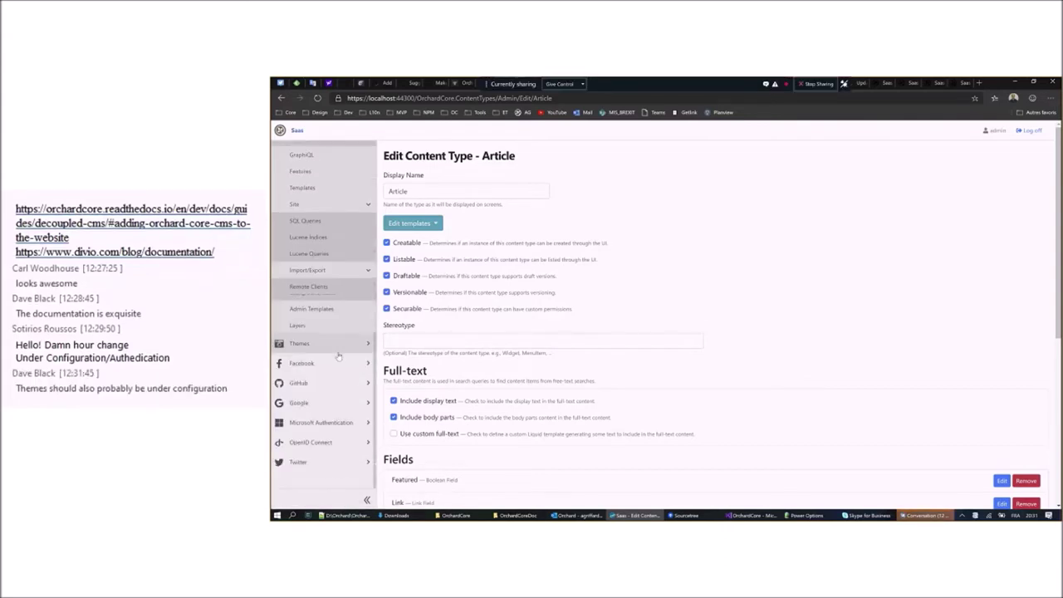
scroll(339, 355, up, 5)
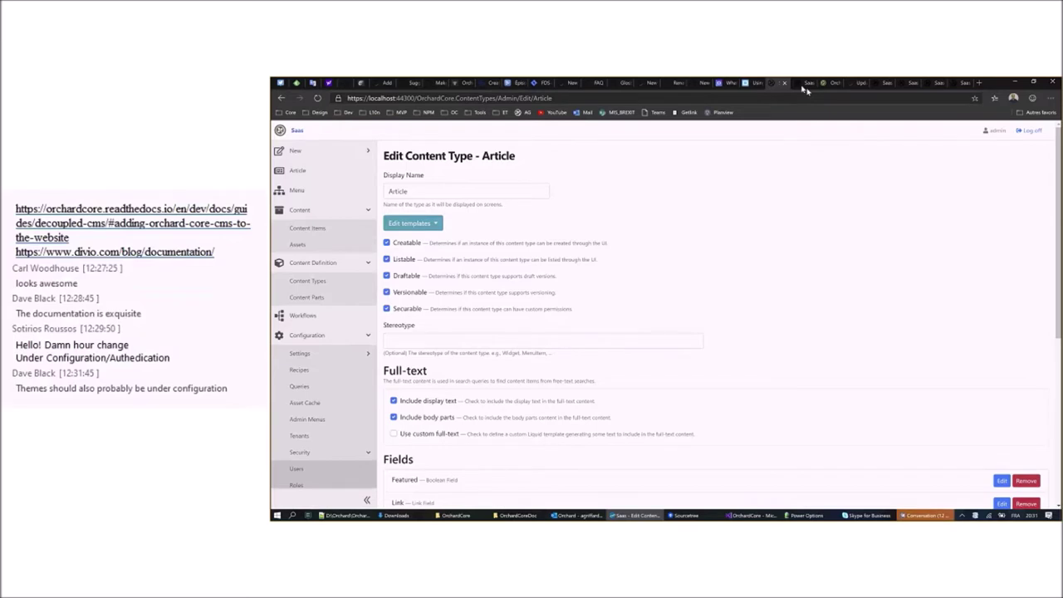
- Compare the regrouped admin menu with Divio's documentation structure and the Content Management topics in the Orchard Core documentation
click(803, 85)
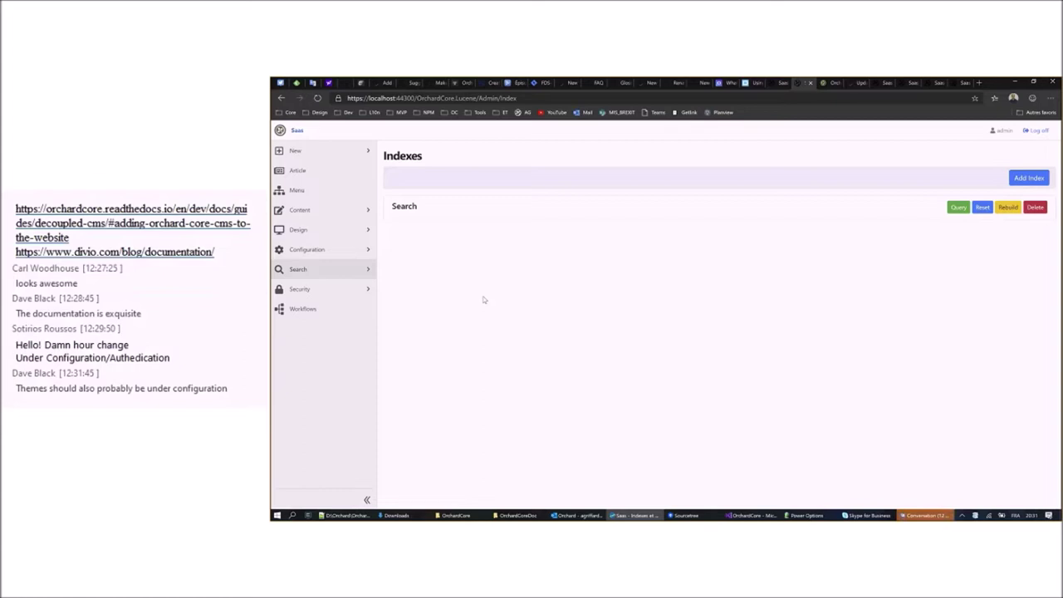
click(728, 86)
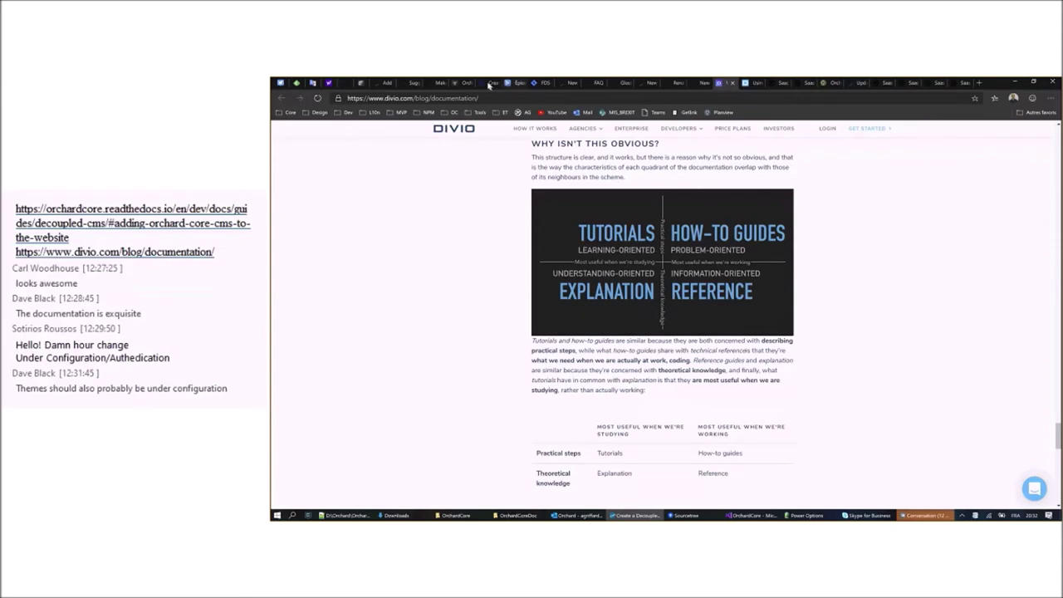
click(490, 84)
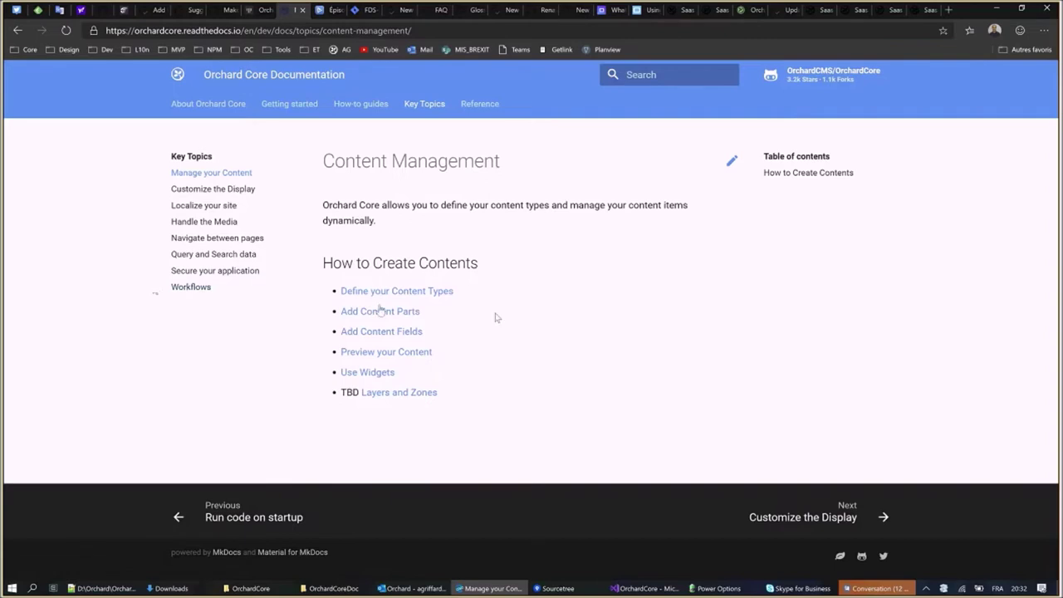
- Return to the Lucene Indexes page with the regrouped admin menu and inspect the entries under Content
click(720, 11)
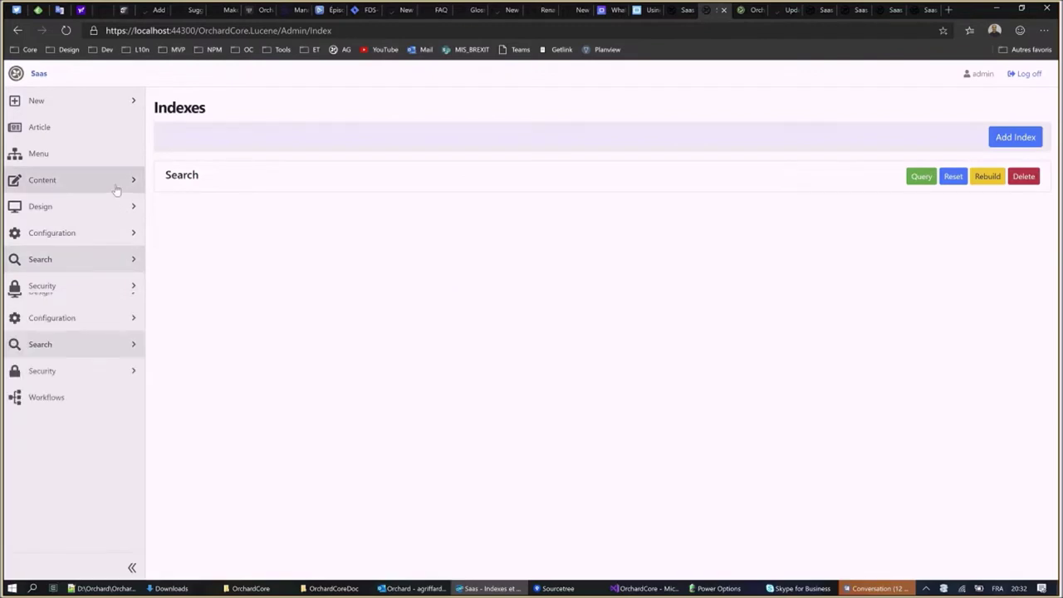
click(116, 188)
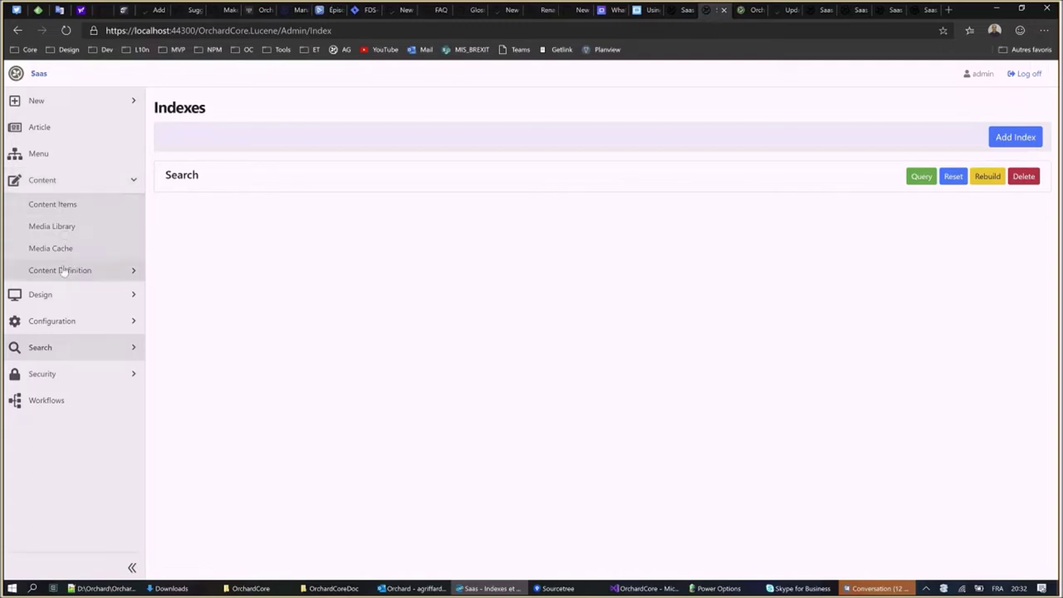
click(79, 185)
click(81, 184)
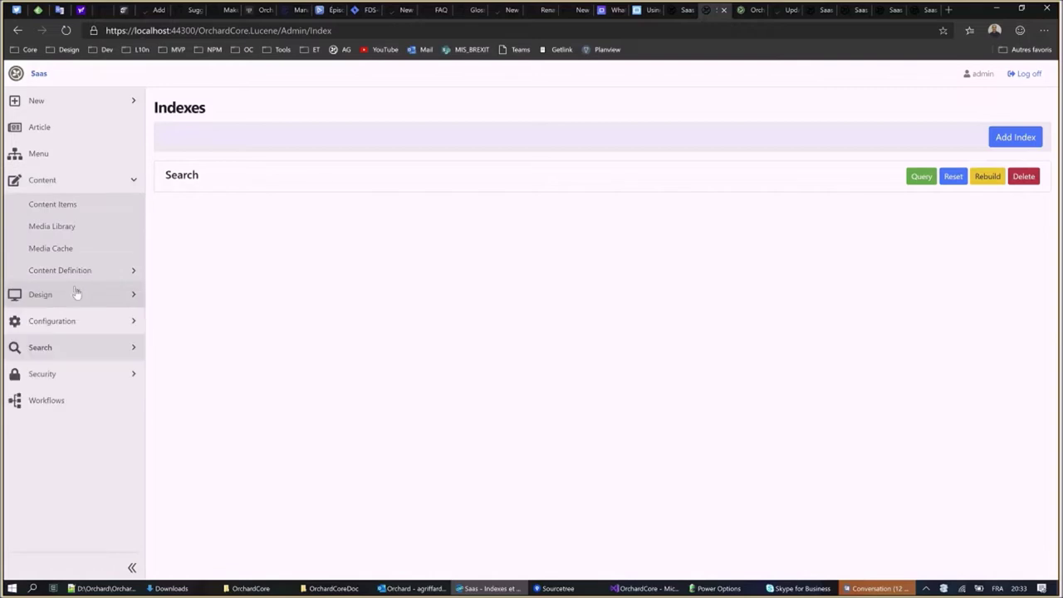
- Inspect the Design section of the regrouped menu, including Widgets and Settings, and collapse Design and Content
click(65, 289)
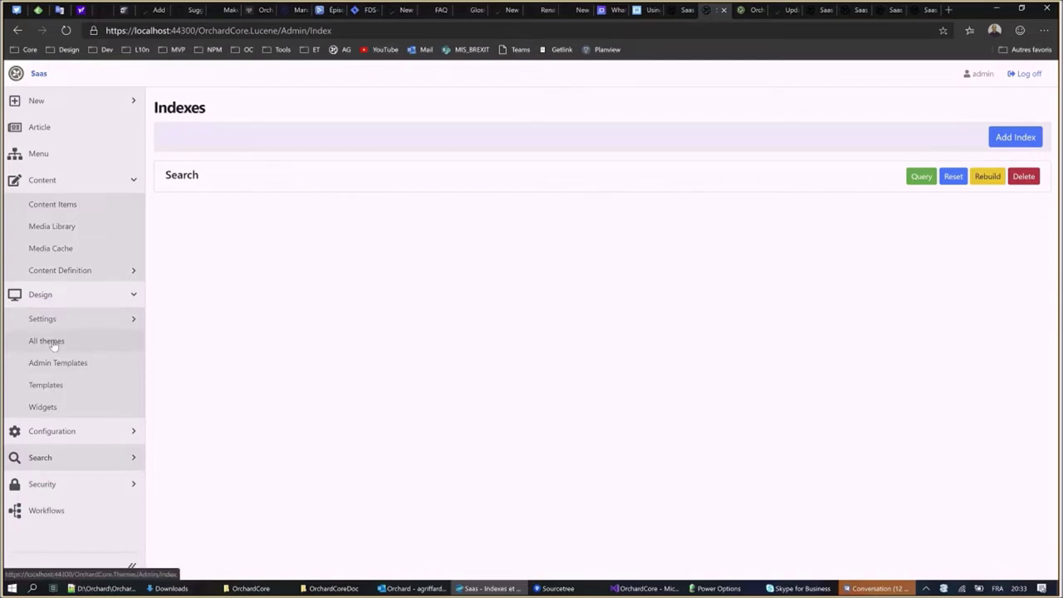
click(42, 407)
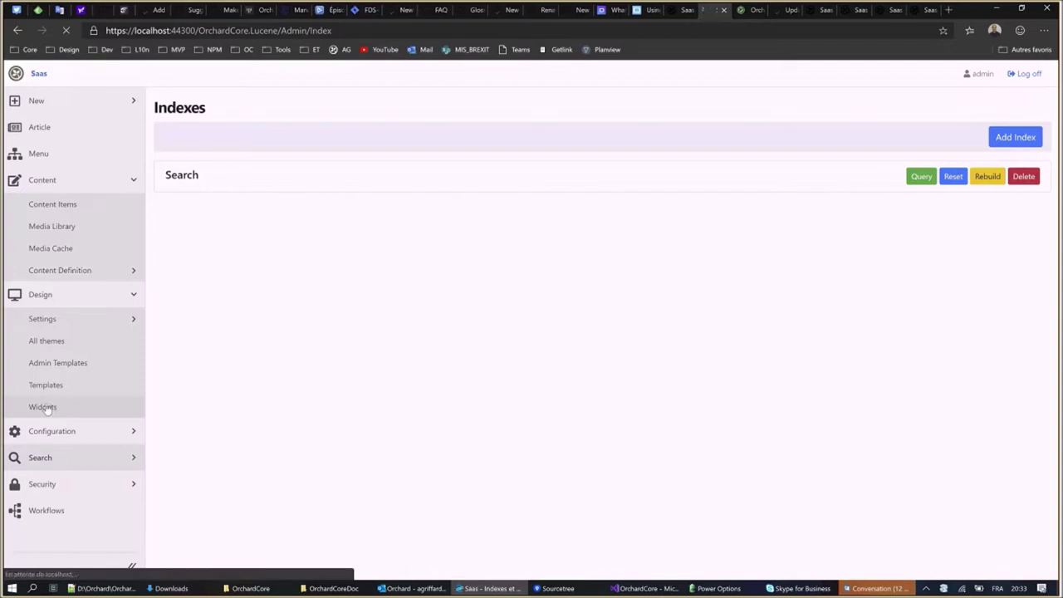
click(73, 320)
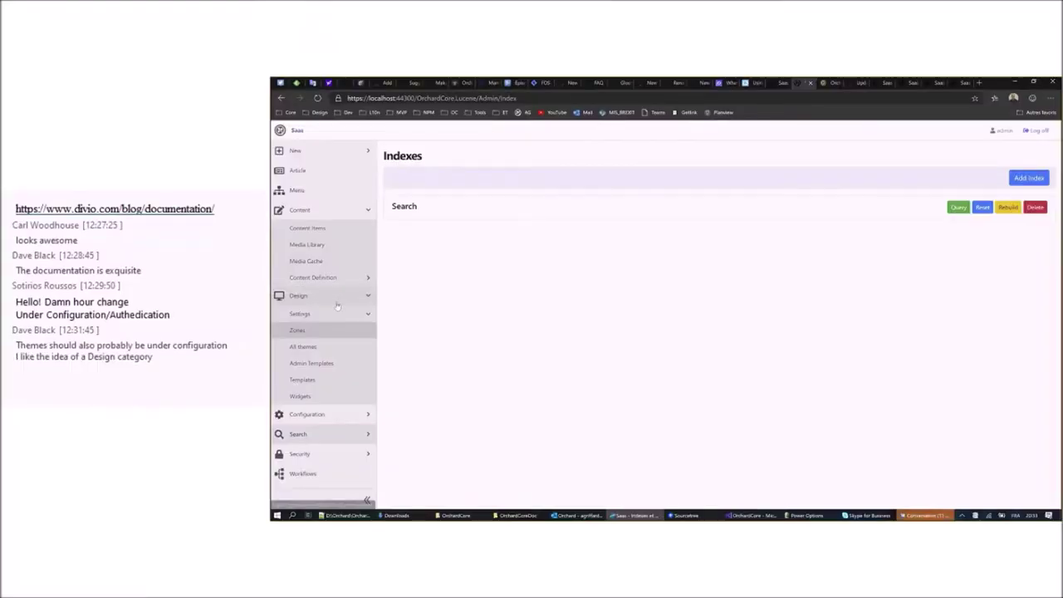
click(337, 299)
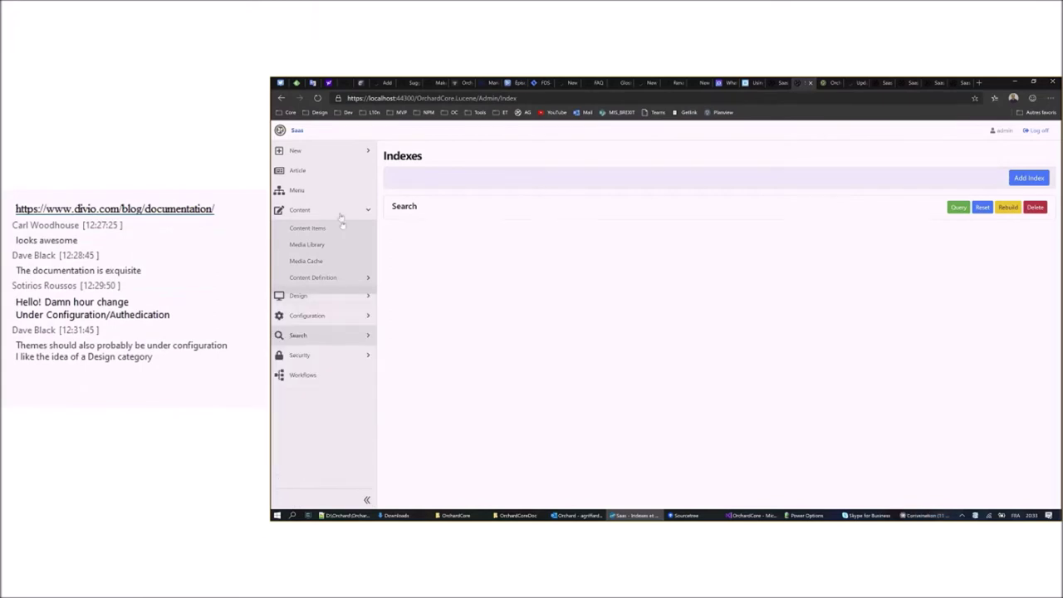
click(340, 217)
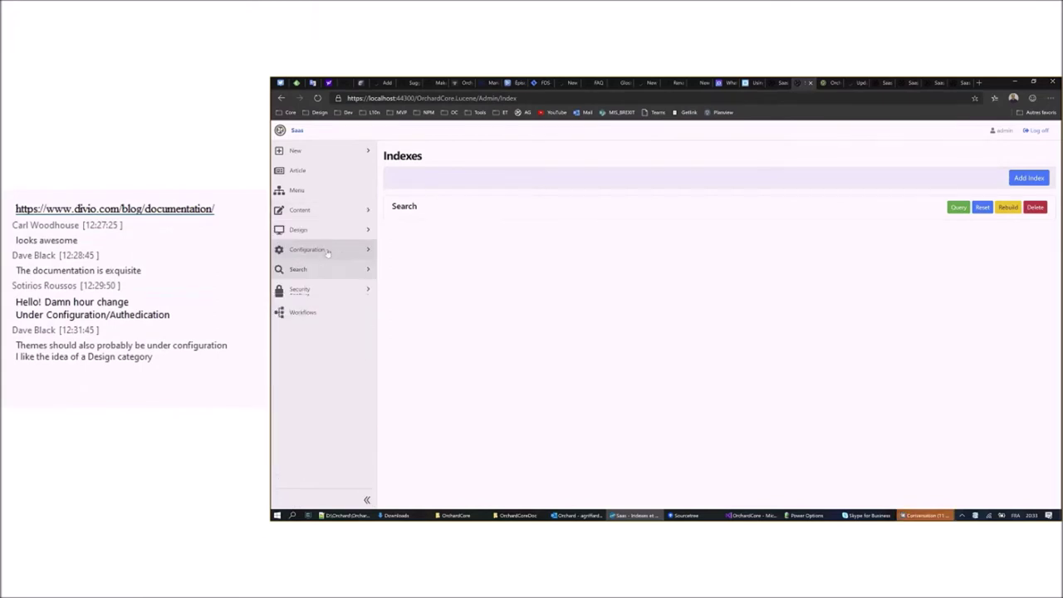
- Compare the Configuration Settings entries in the regrouped menu with those in the existing menu on the Article content type page
click(328, 252)
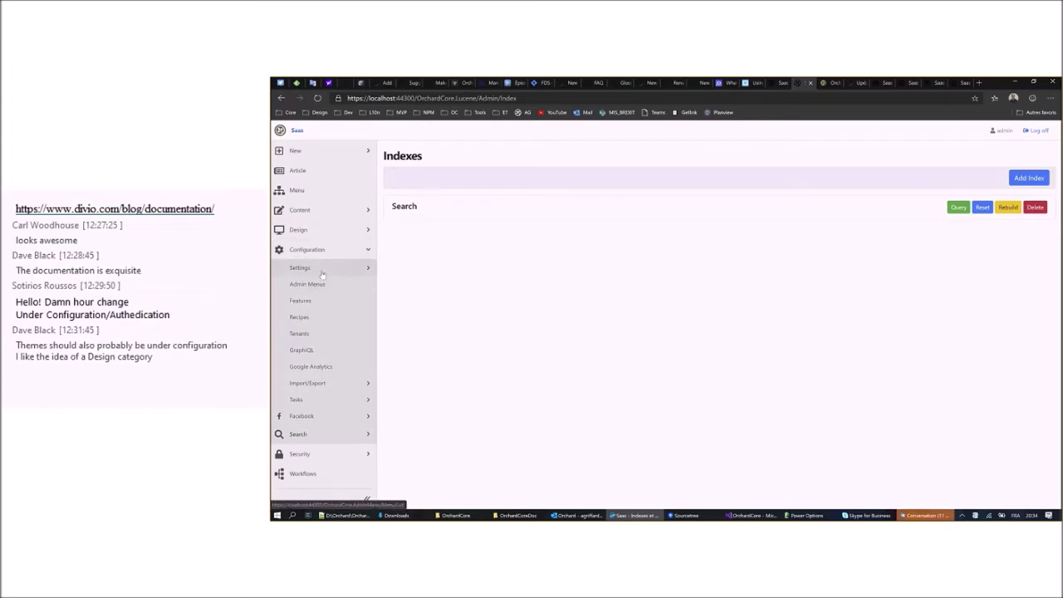
click(322, 269)
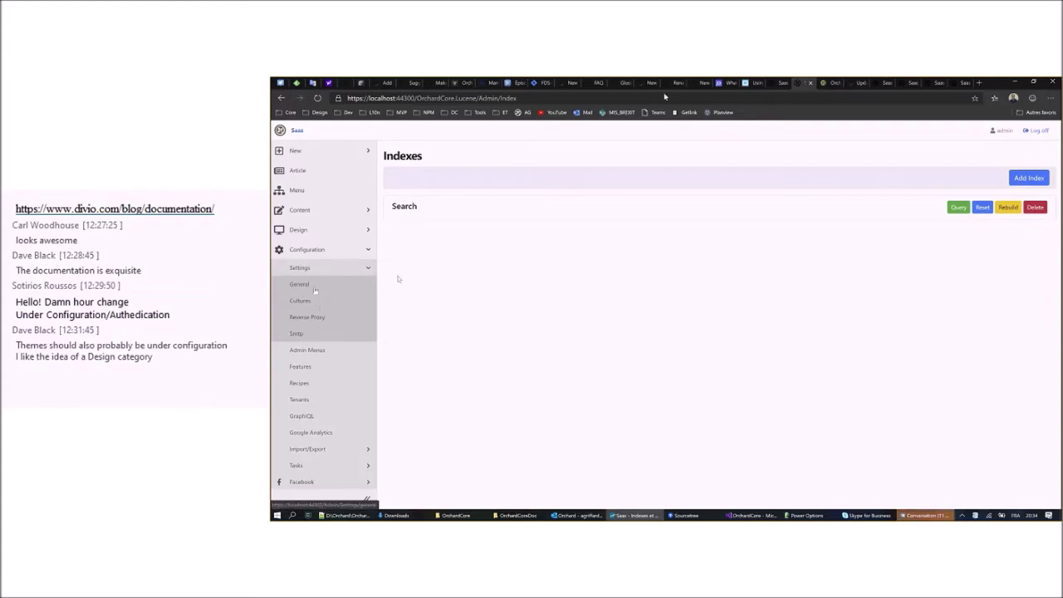
click(778, 84)
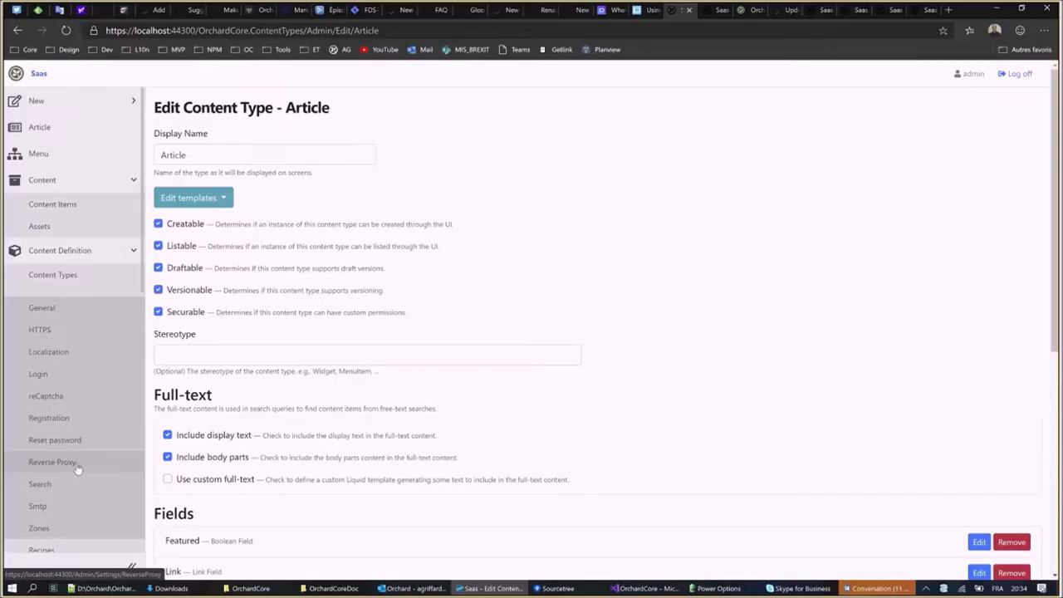
scroll(328, 422, down, 3)
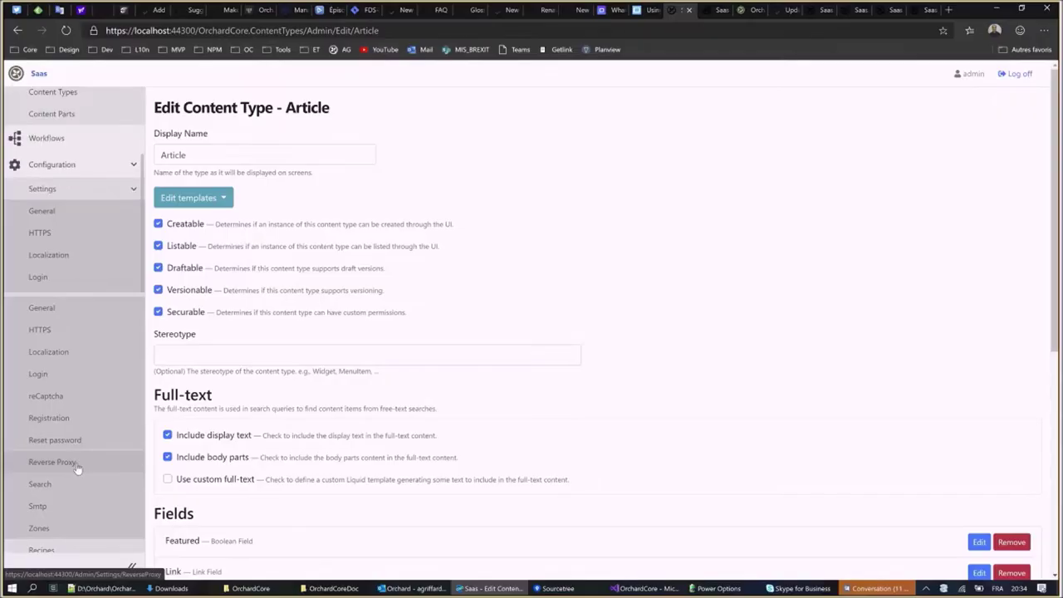
- Review the regrouped menu's remaining Configuration entries with Settings collapsed, check what Tasks contains, and collapse Configuration
click(722, 11)
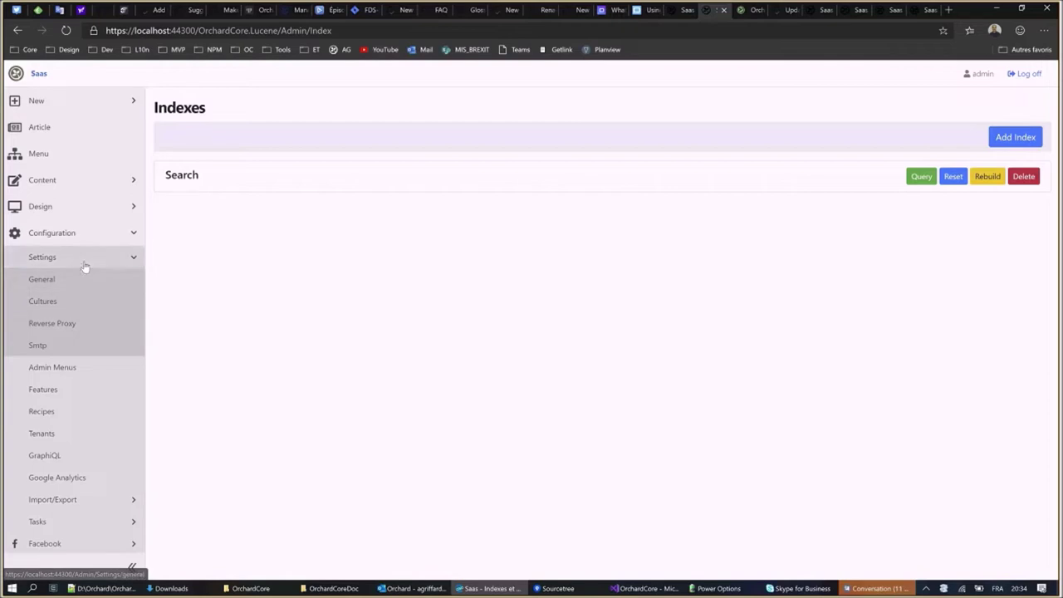
click(84, 264)
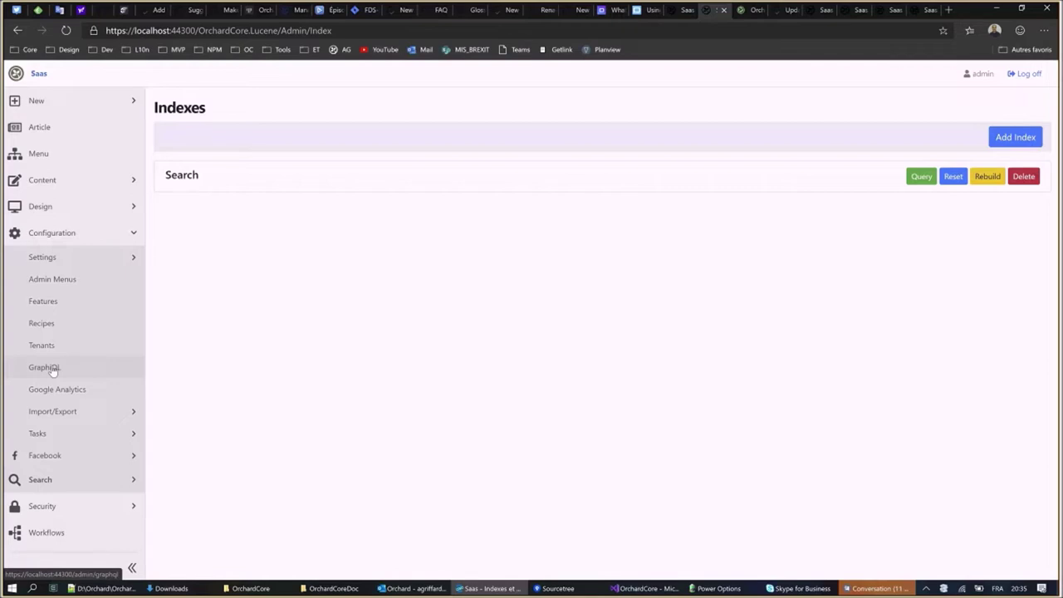
click(67, 436)
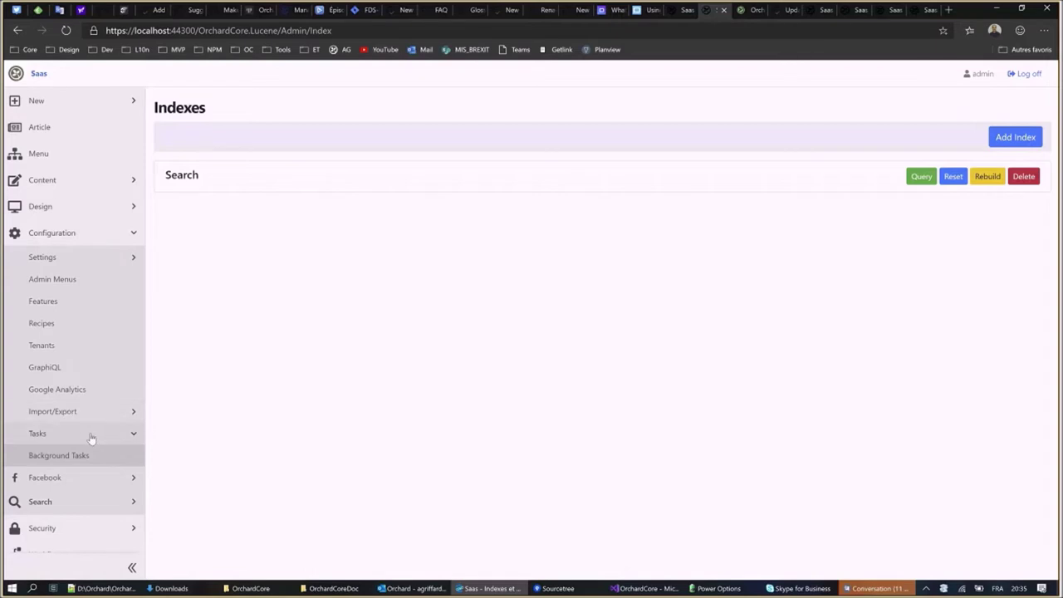
click(92, 436)
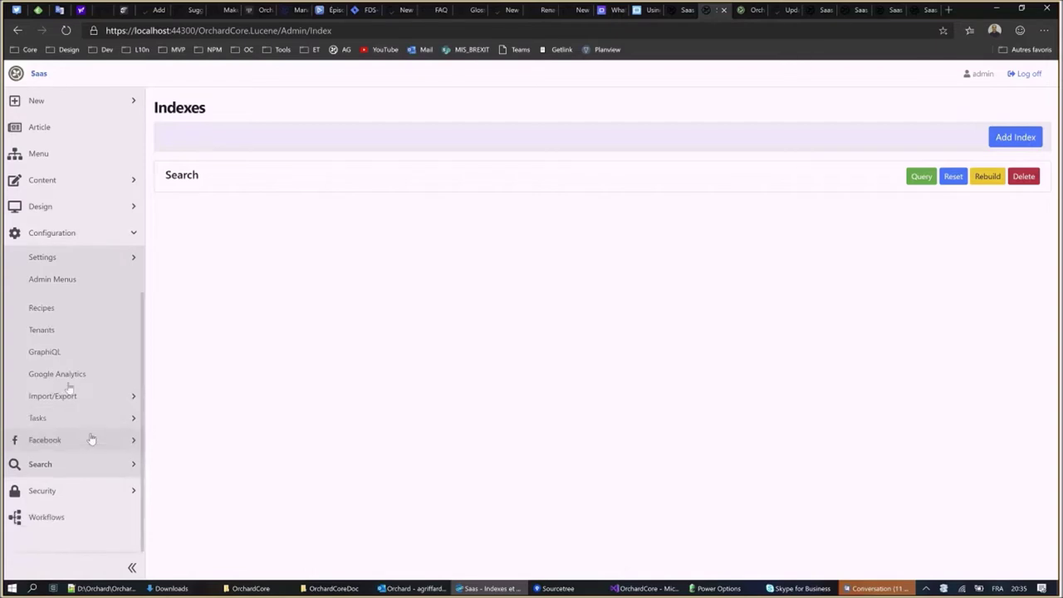
click(87, 226)
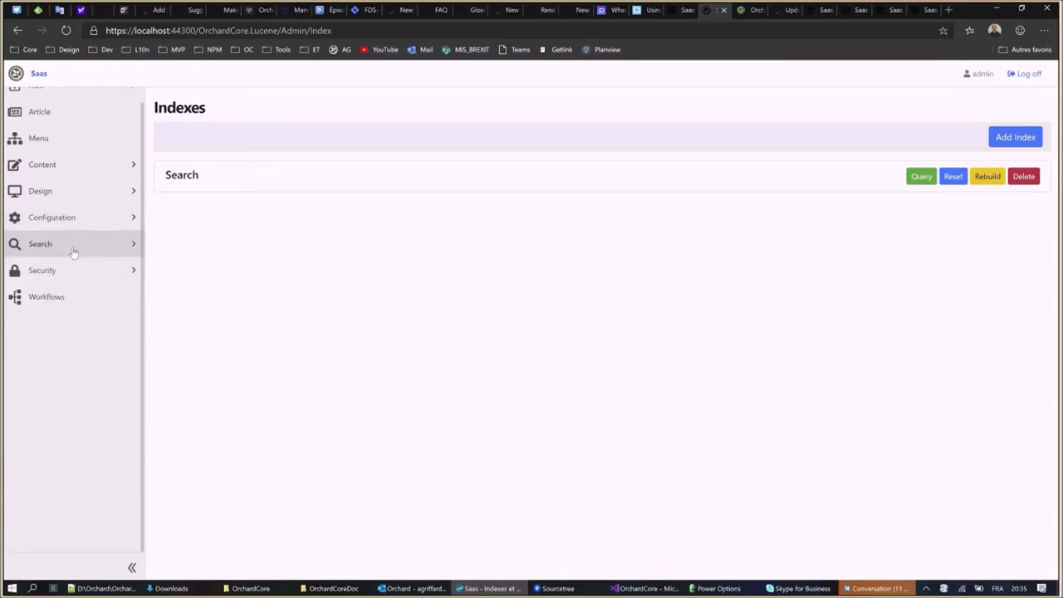
- Examine the Search section of the regrouped menu with its Settings group, and recheck the Configuration entries
click(73, 249)
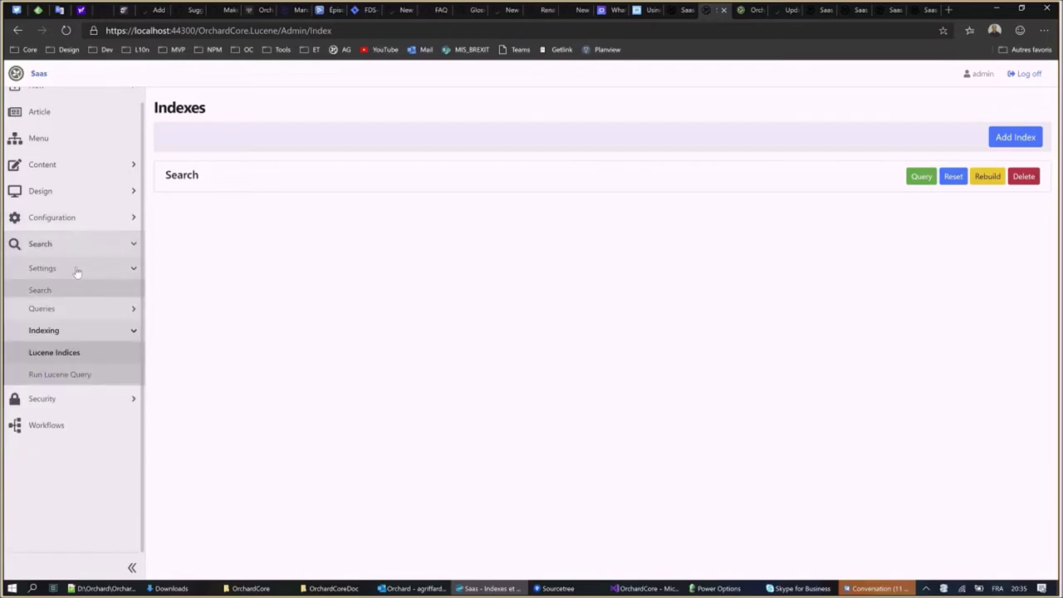
click(77, 273)
click(78, 274)
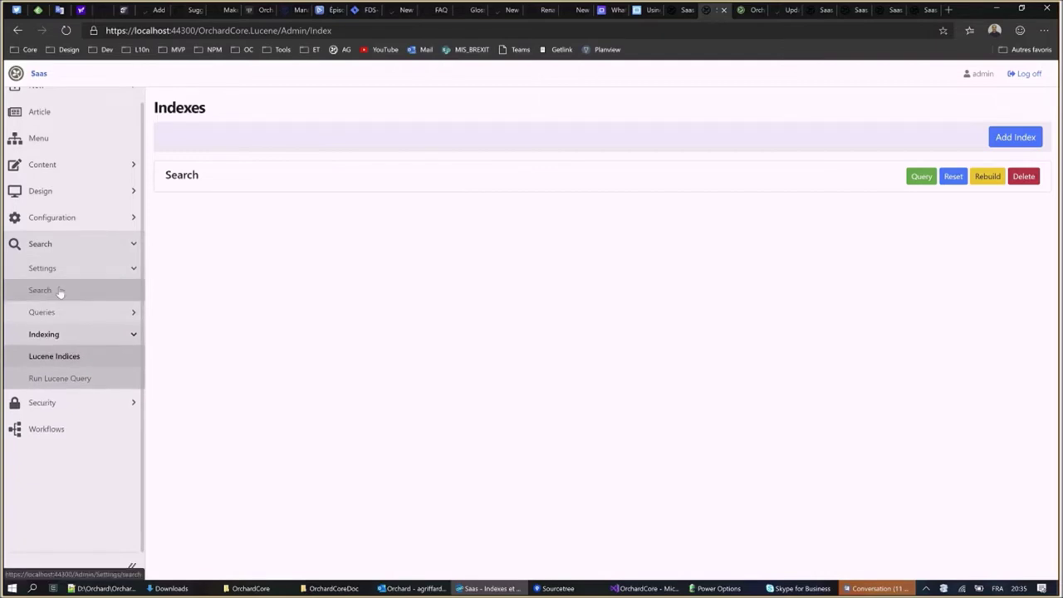
click(82, 220)
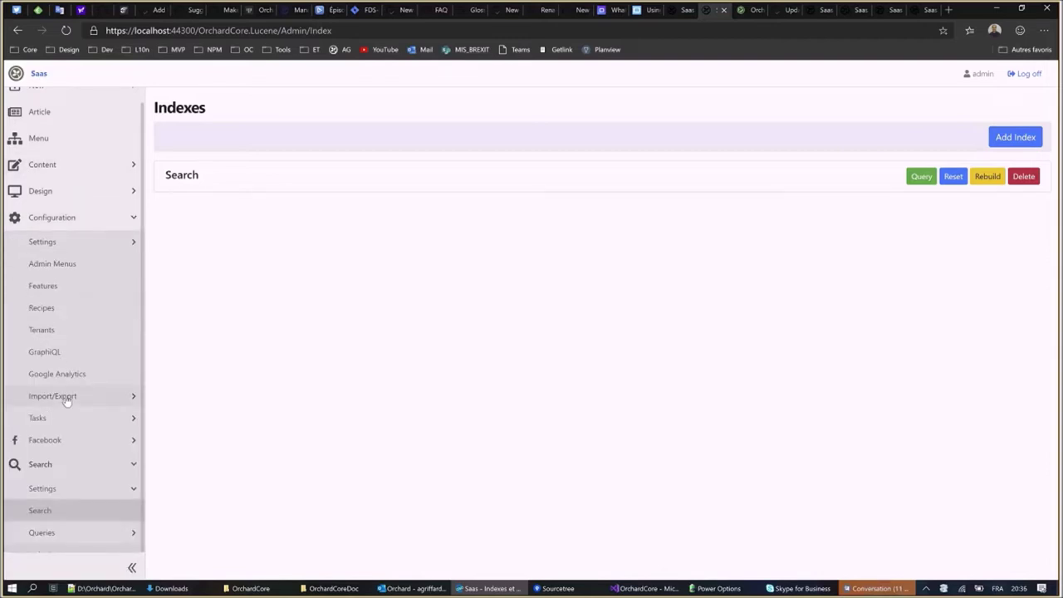
click(84, 223)
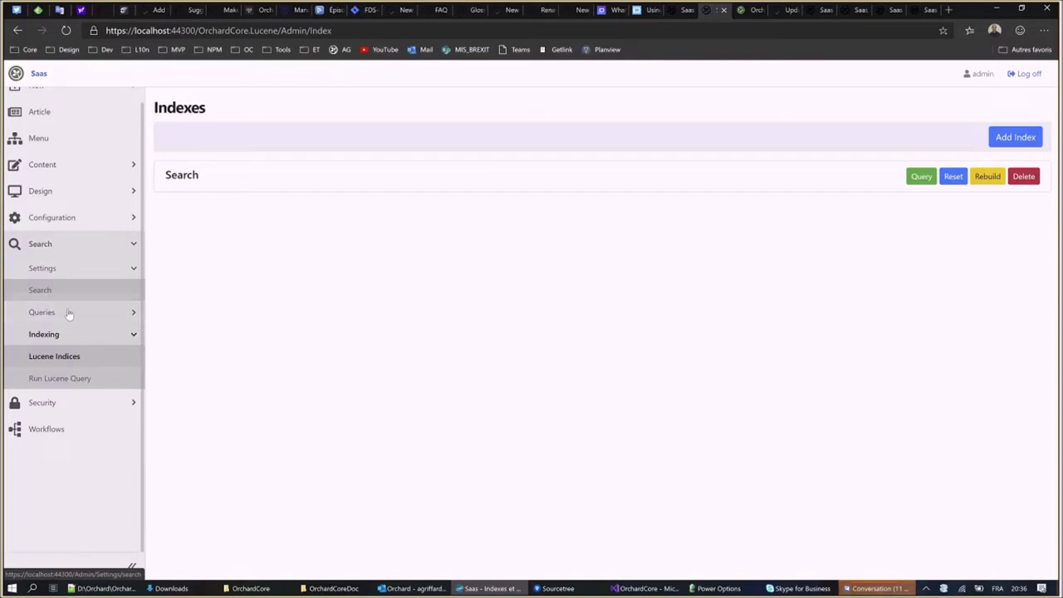
- Check the Queries and Indexing entries under Search in the regrouped menu, and collapse Search
click(69, 313)
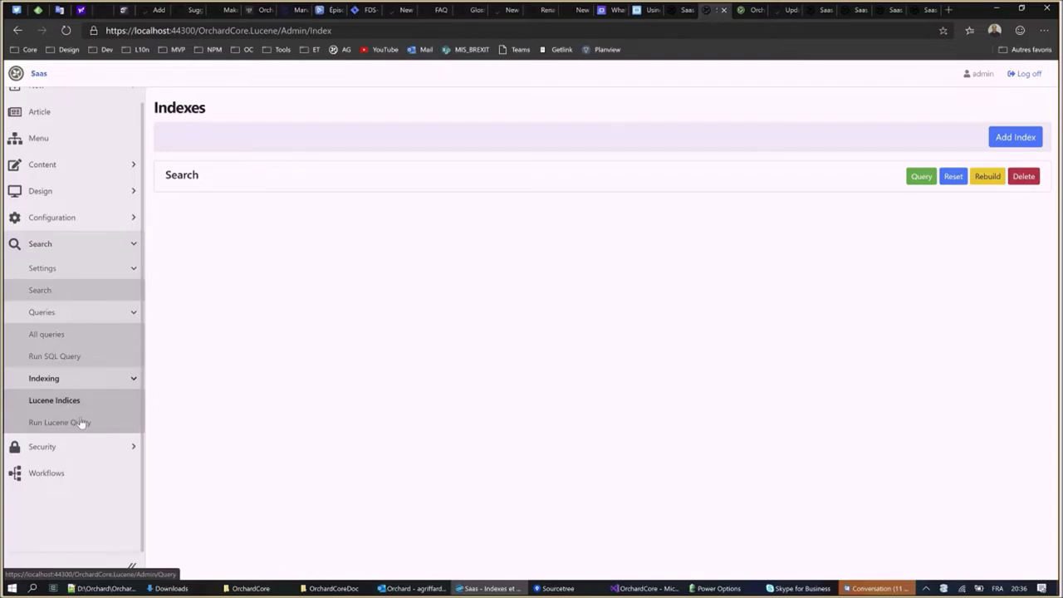
click(92, 249)
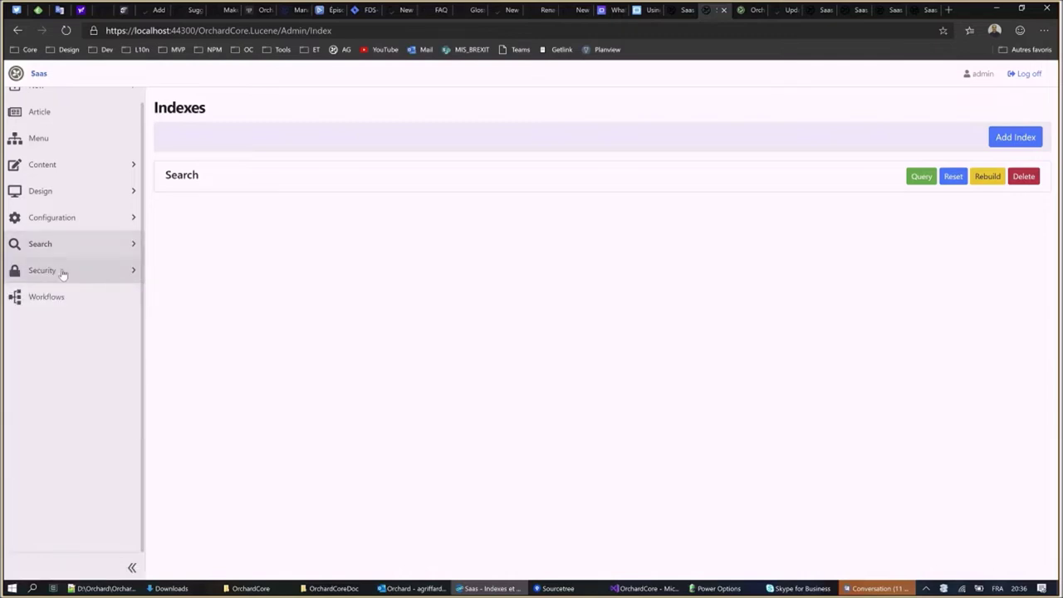
- Inspect the Security section of the regrouped menu, including its Authentication and Settings groups, and collapse Security
click(62, 274)
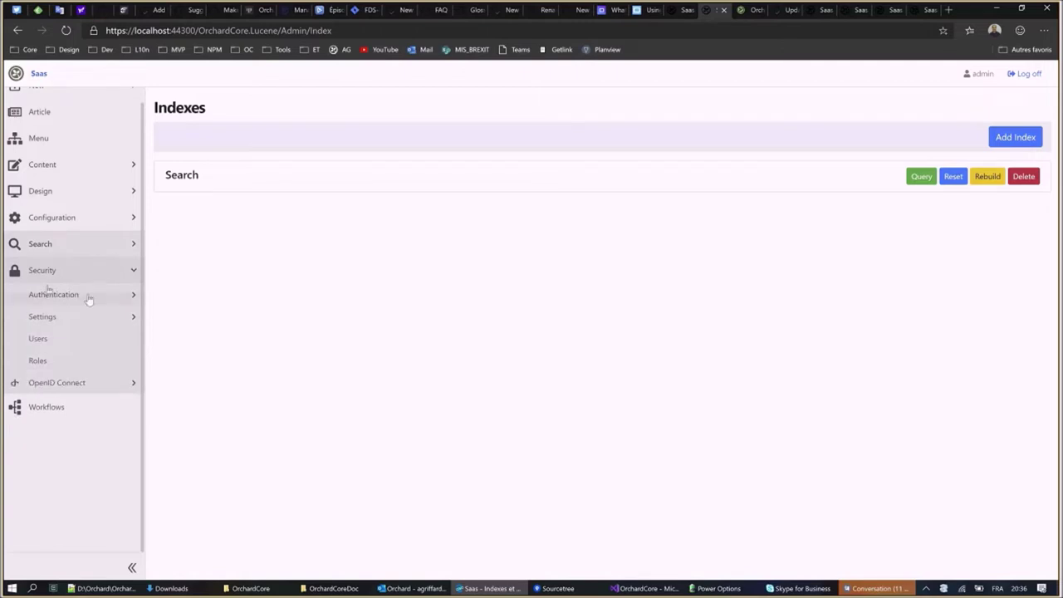
click(88, 297)
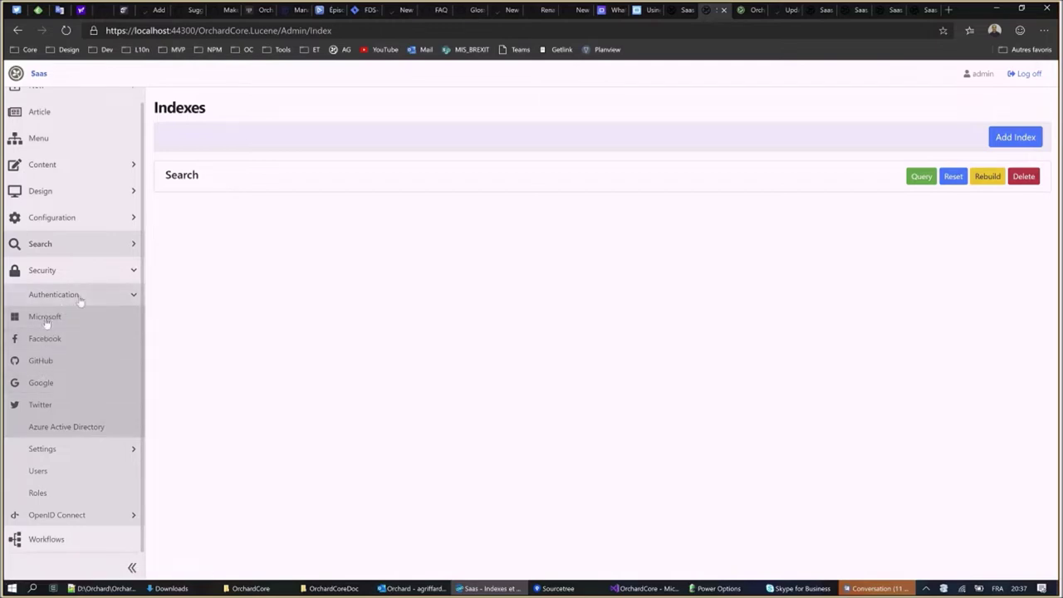
click(82, 297)
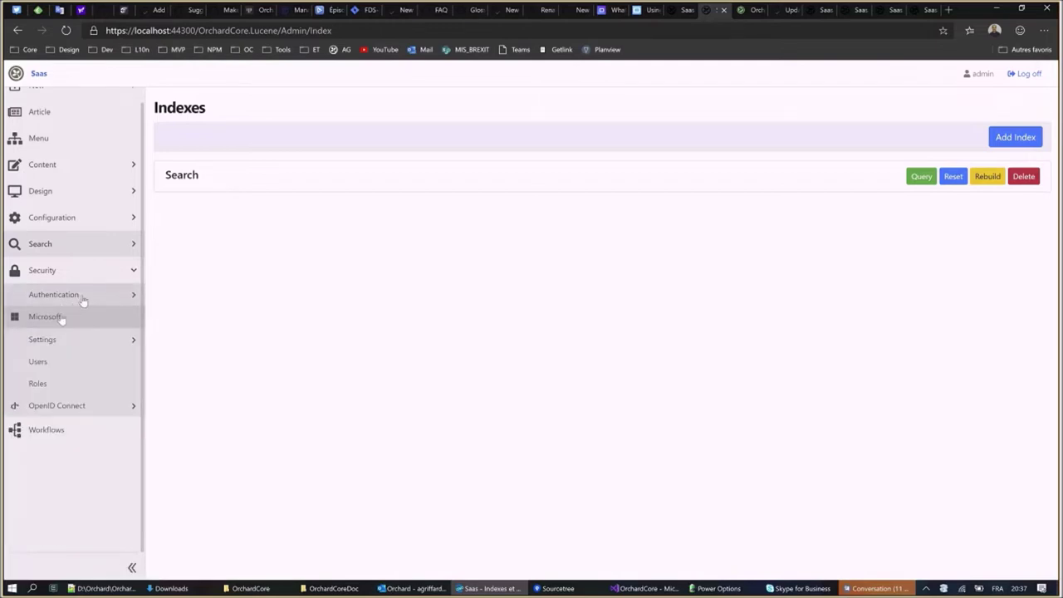
click(66, 317)
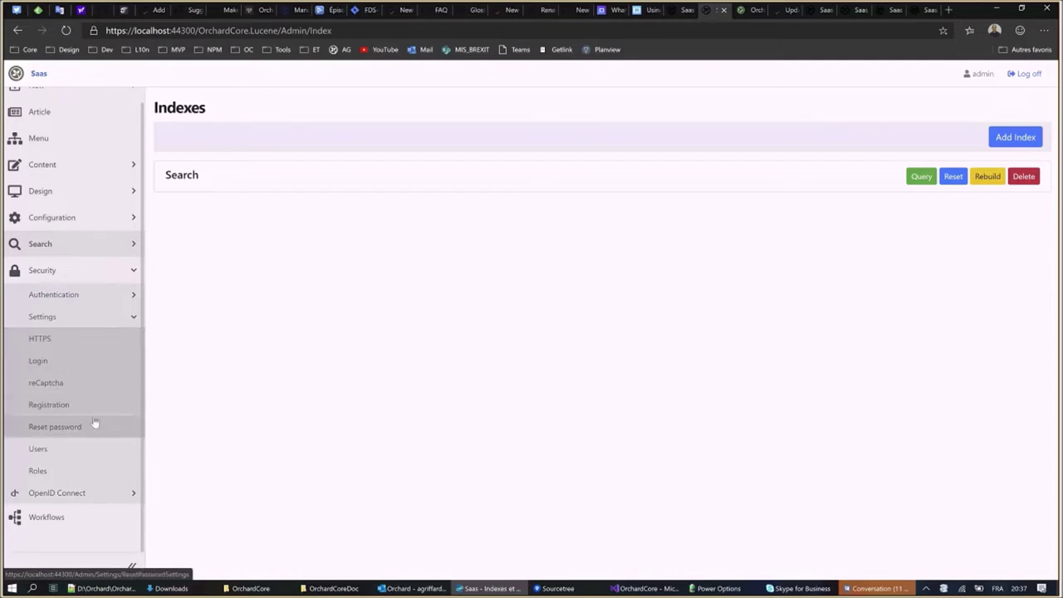
click(94, 320)
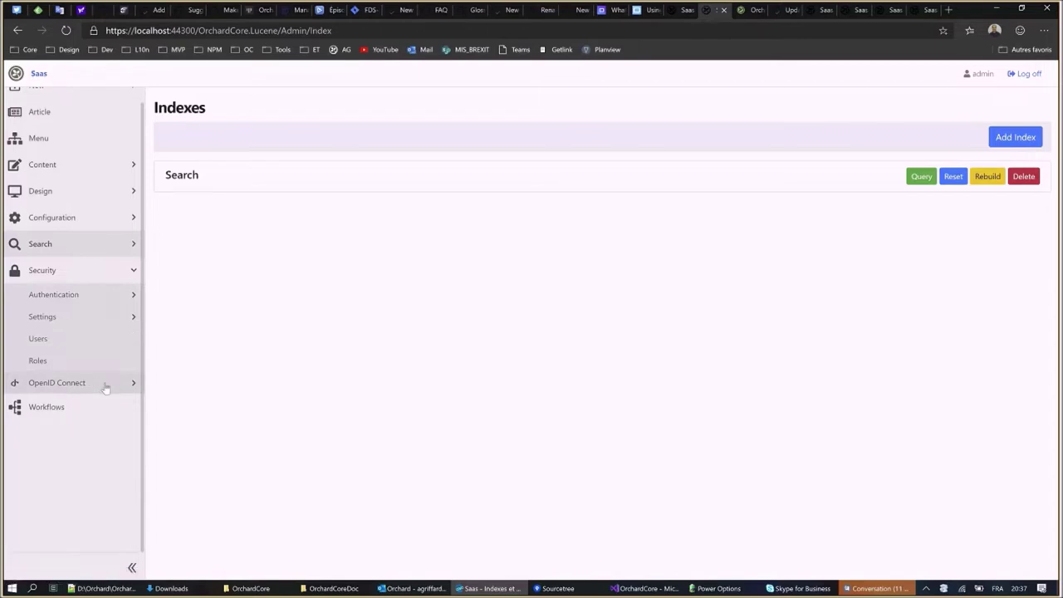
click(84, 276)
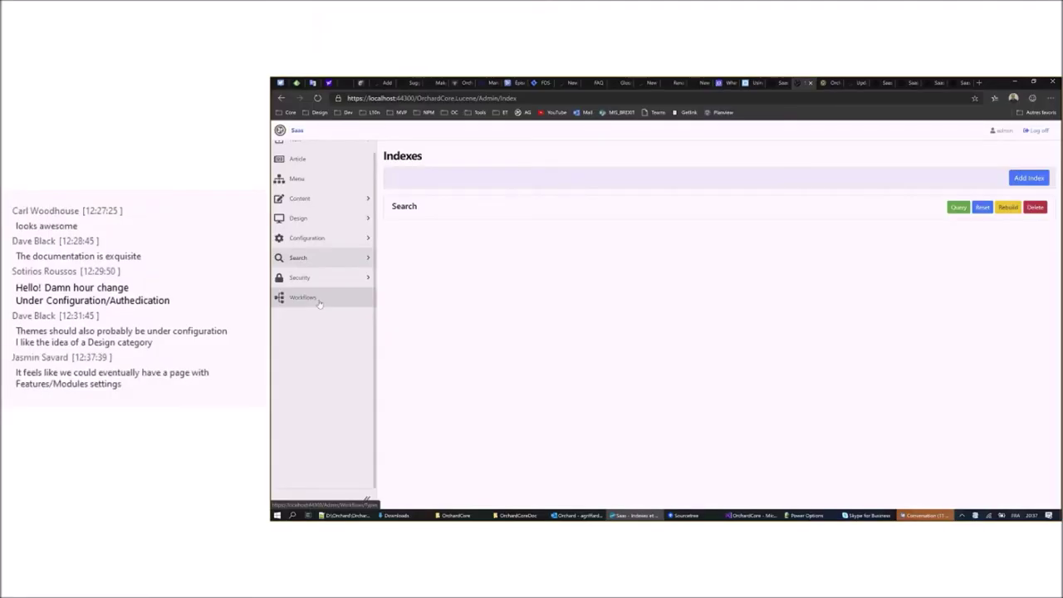
- Review the Content and Configuration sections together in the regrouped menu, and collapse New and Configuration
click(340, 200)
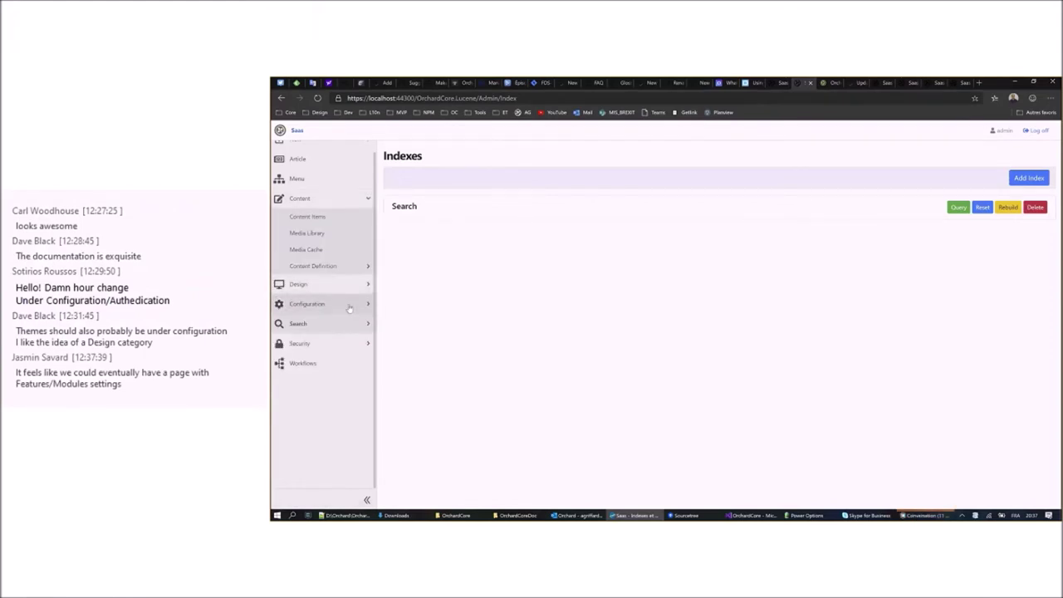
click(350, 308)
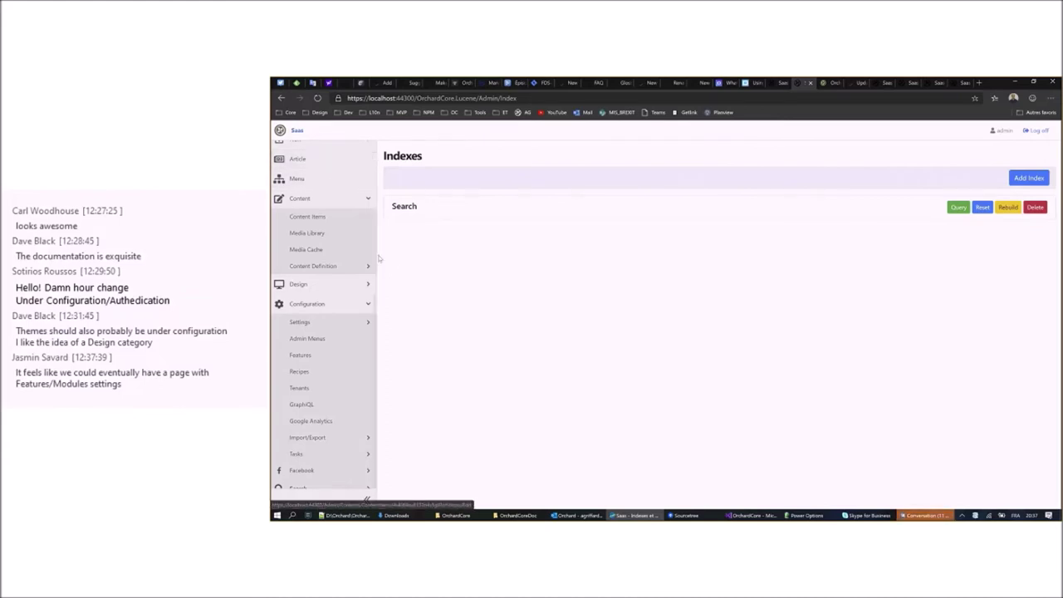
scroll(336, 216, up, 2)
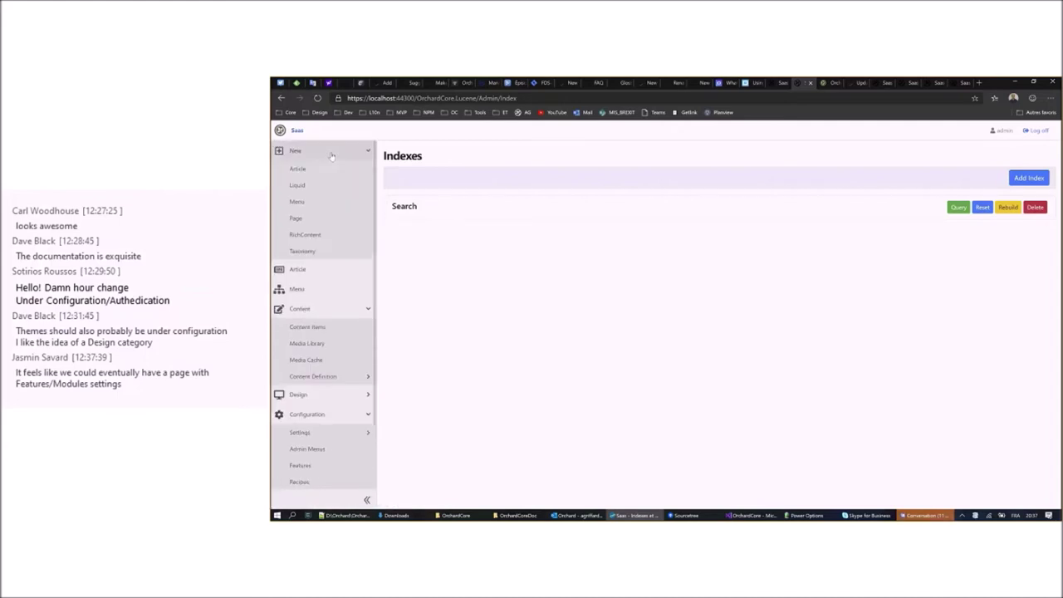
click(331, 155)
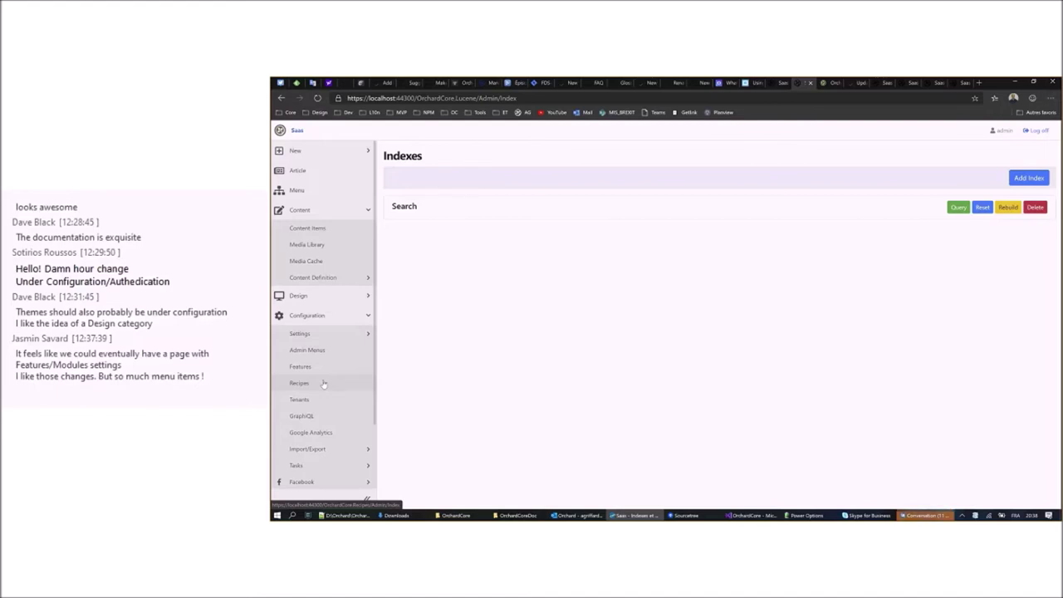
click(344, 319)
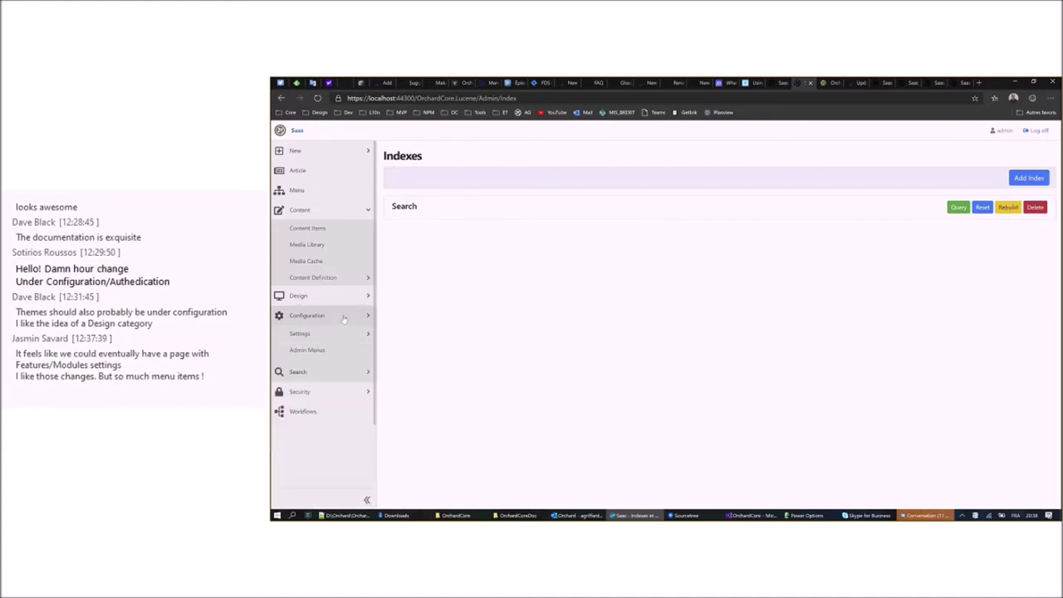
- Compare the existing menu on the Article content type page with the regrouped menu's Design section, and collapse Design's Settings
click(783, 84)
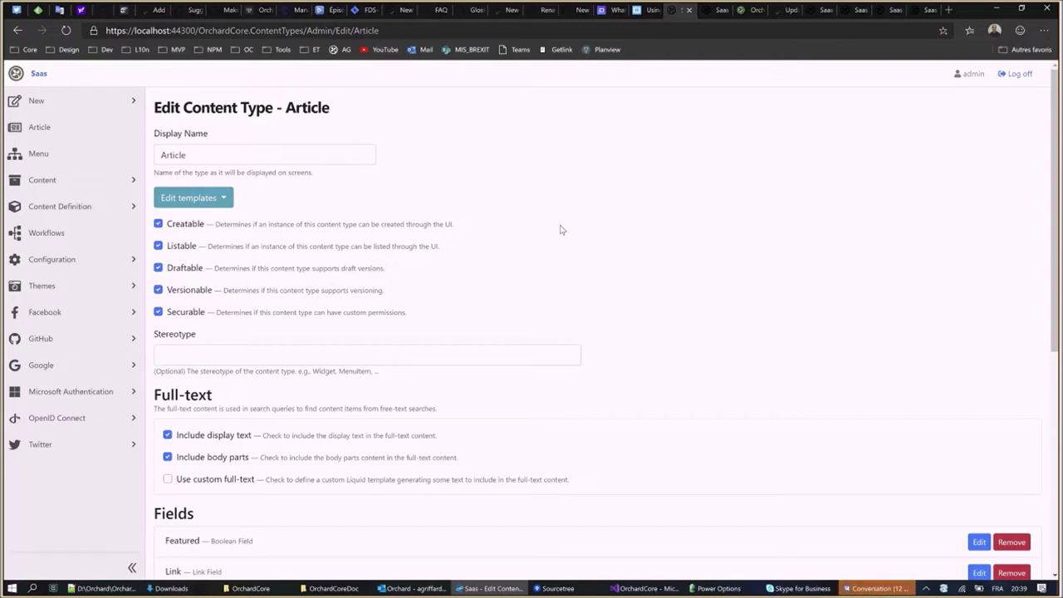
click(712, 11)
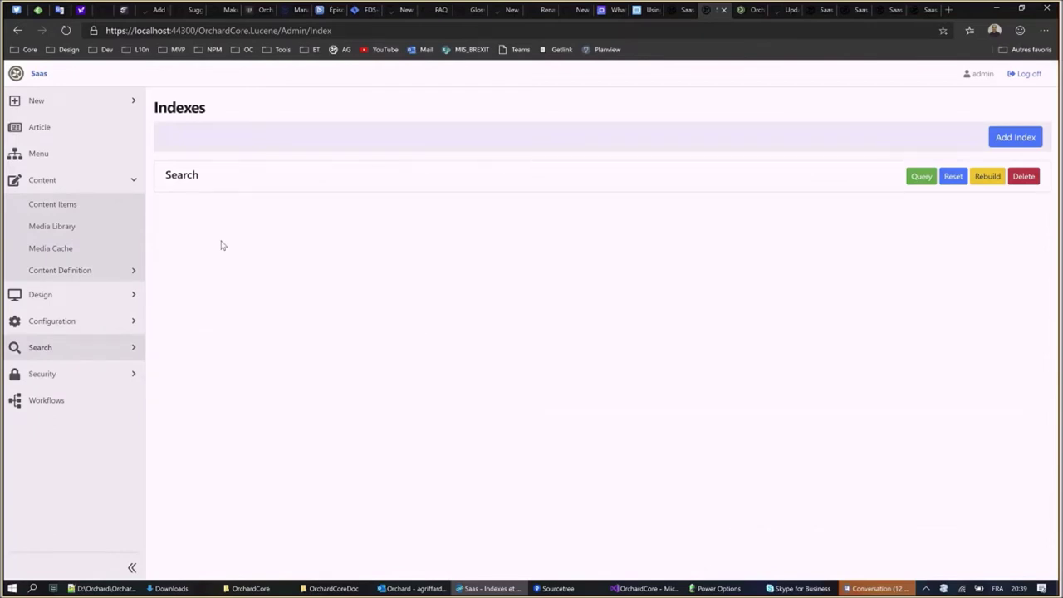
click(133, 296)
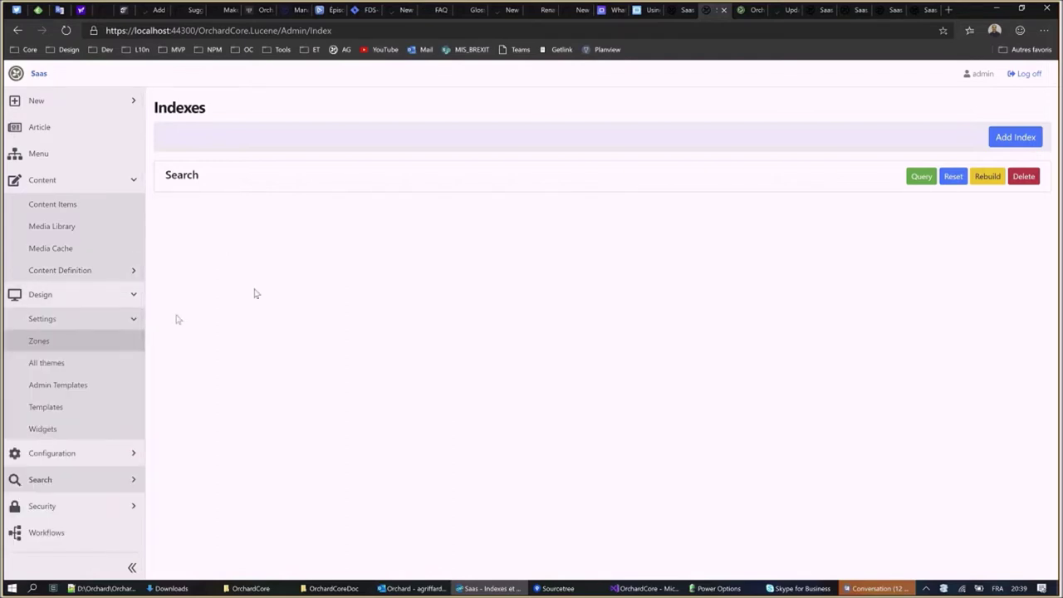
click(132, 322)
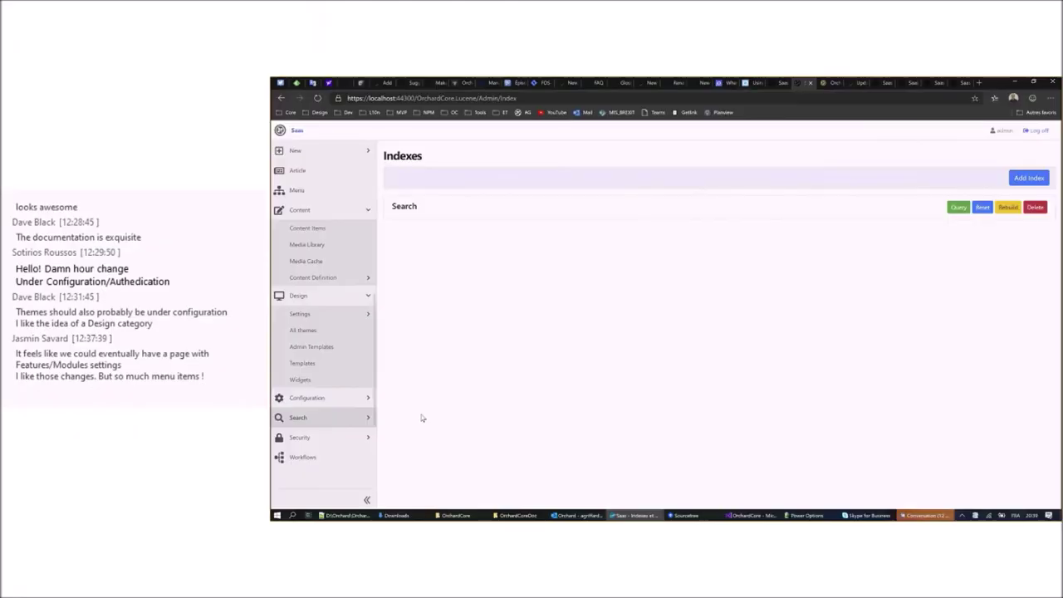
- Expand Search in the regrouped menu and collapse its Settings, Queries and Indexing groups
click(367, 418)
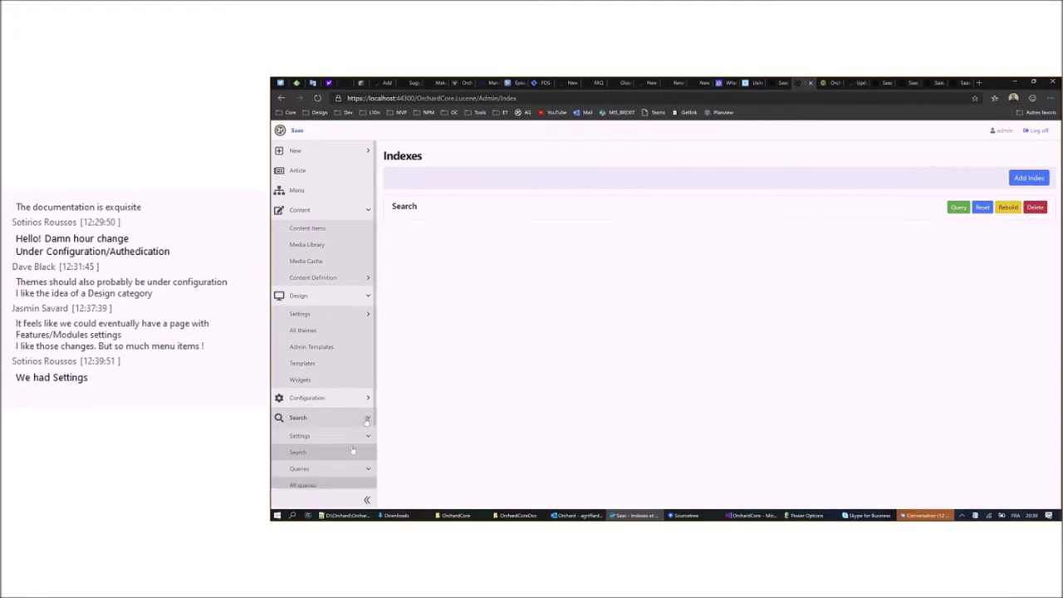
scroll(357, 424, down, 2)
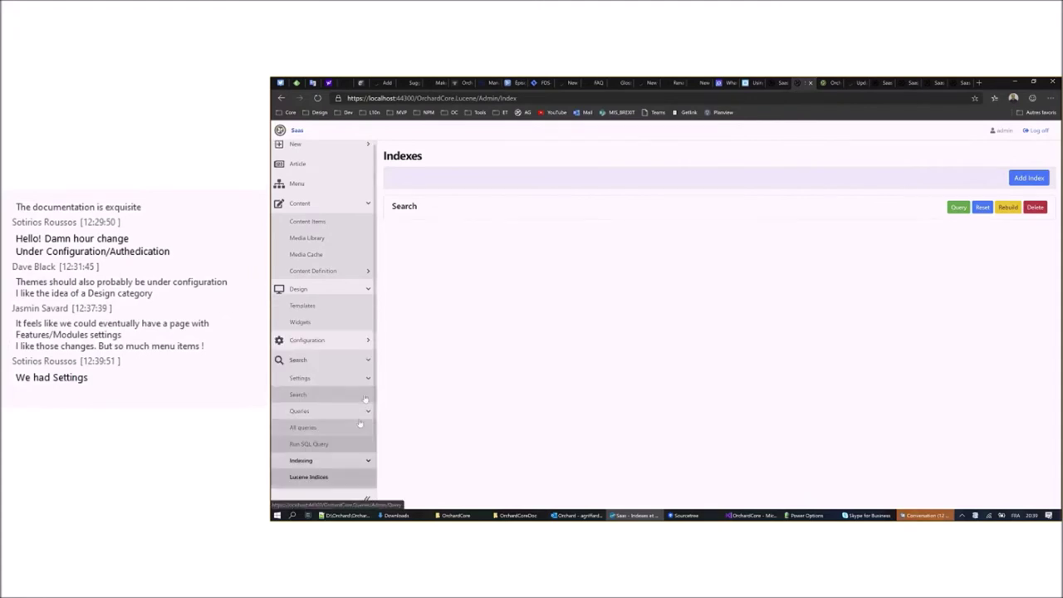
click(368, 381)
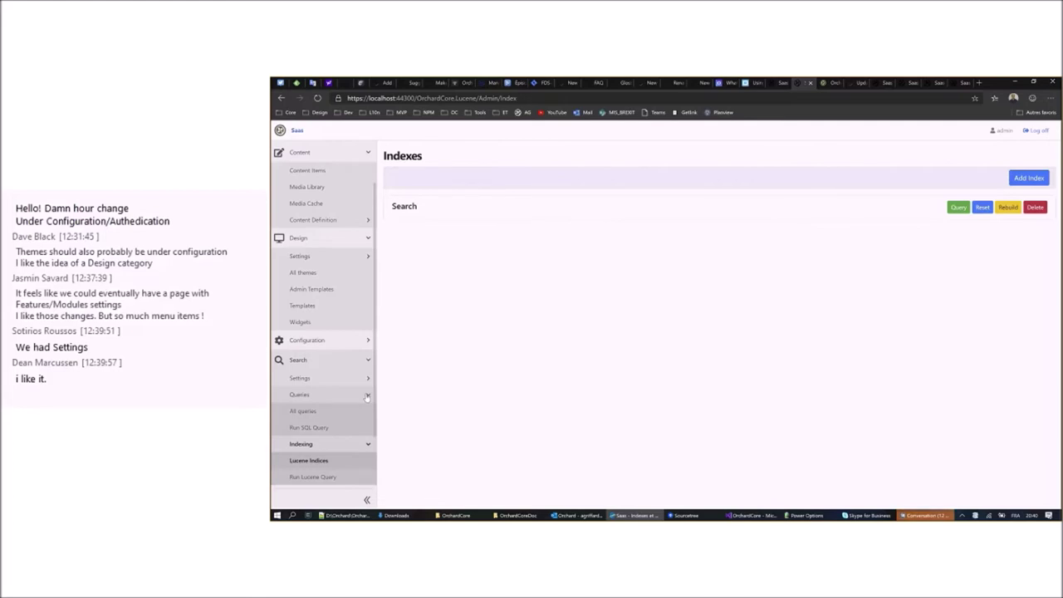
click(366, 397)
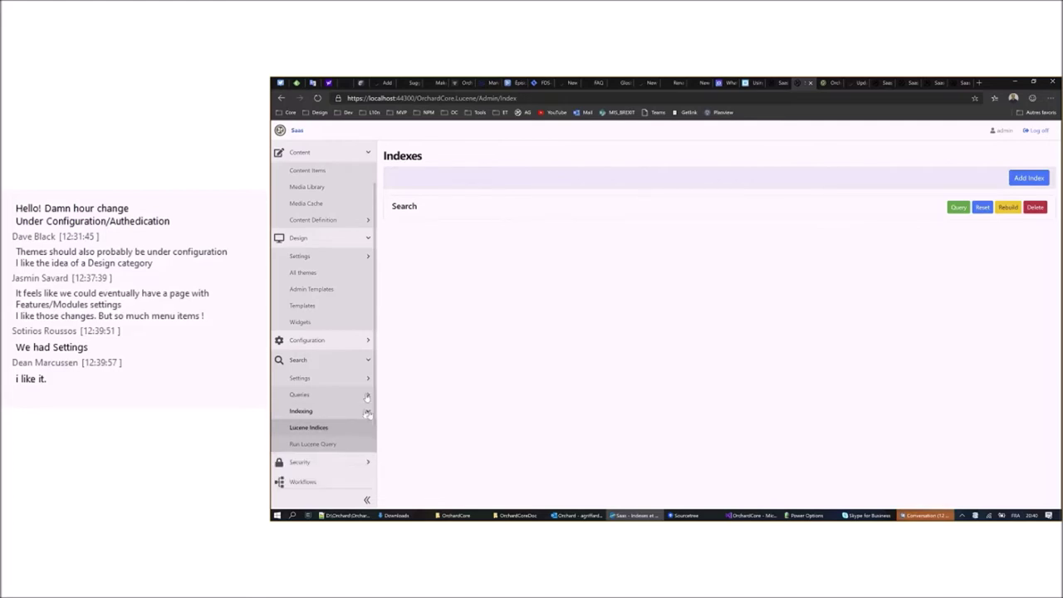
click(368, 413)
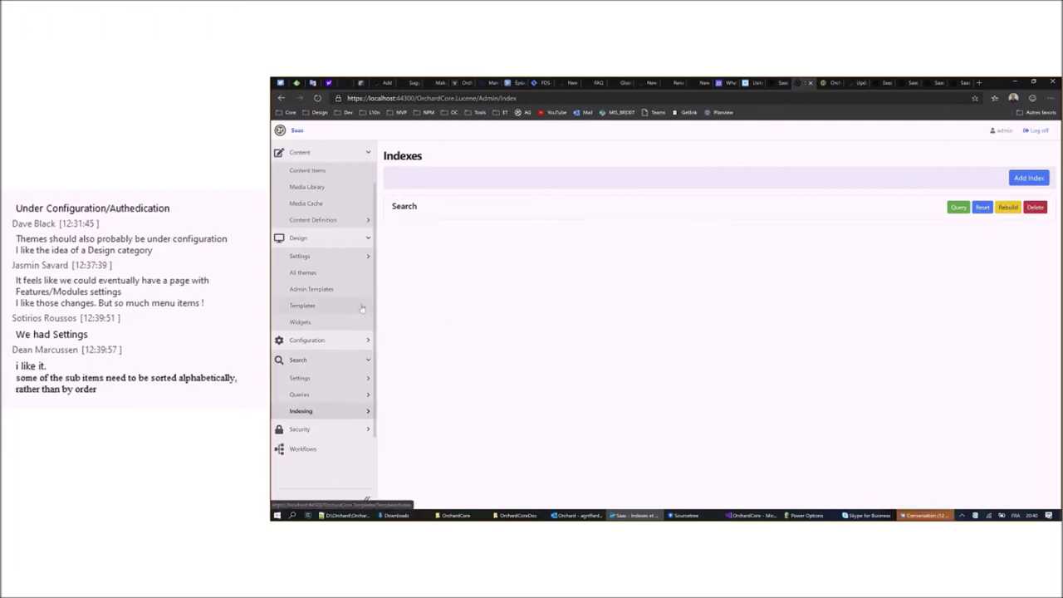
- Collapse Content and Design in the regrouped menu, and review the expanded Configuration entries alongside Search
scroll(362, 309, up, 2)
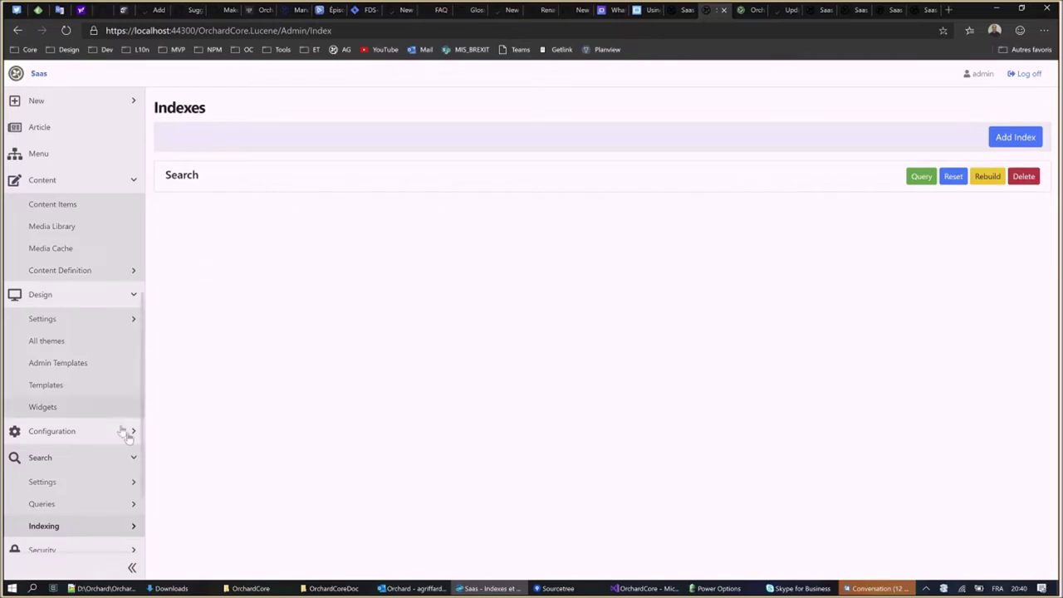
click(130, 186)
click(132, 207)
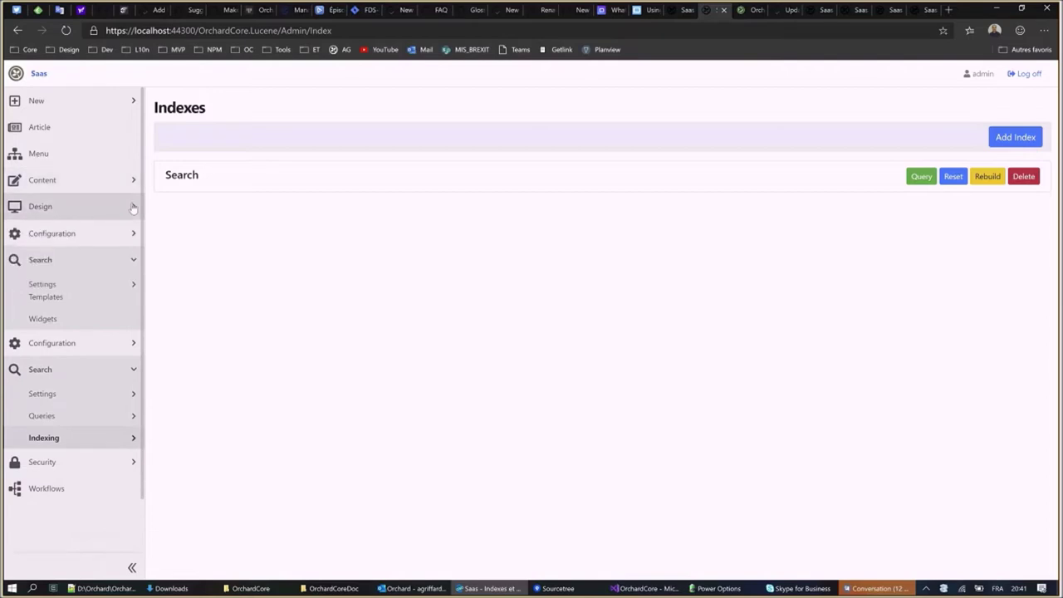
click(132, 234)
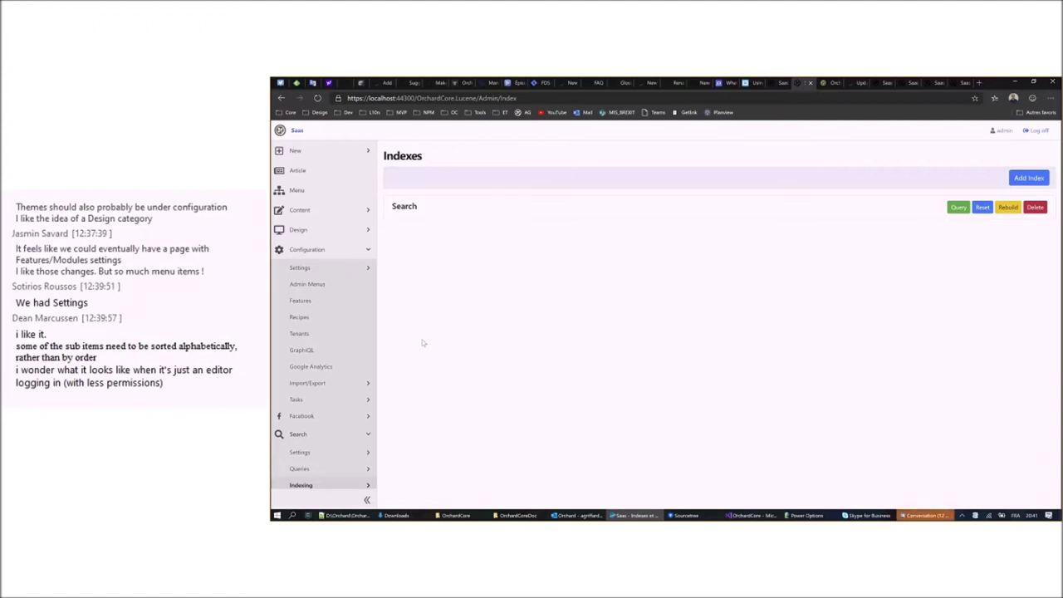
scroll(351, 327, down, 2)
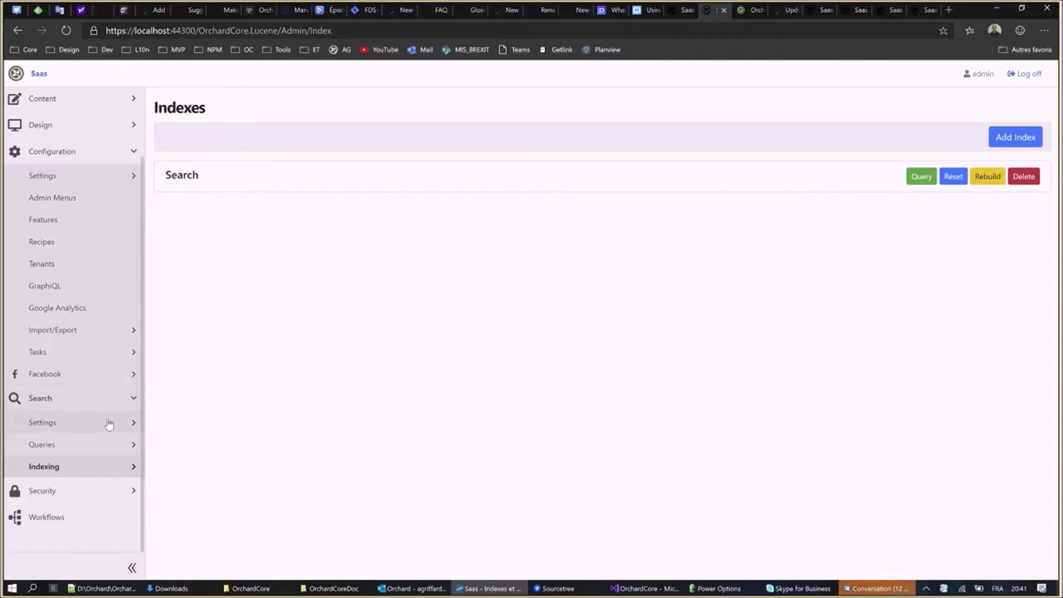
- Review GitHub issue #4659 on global and per-user admin settings, highlighting the comment about a search input in the top bar
click(190, 12)
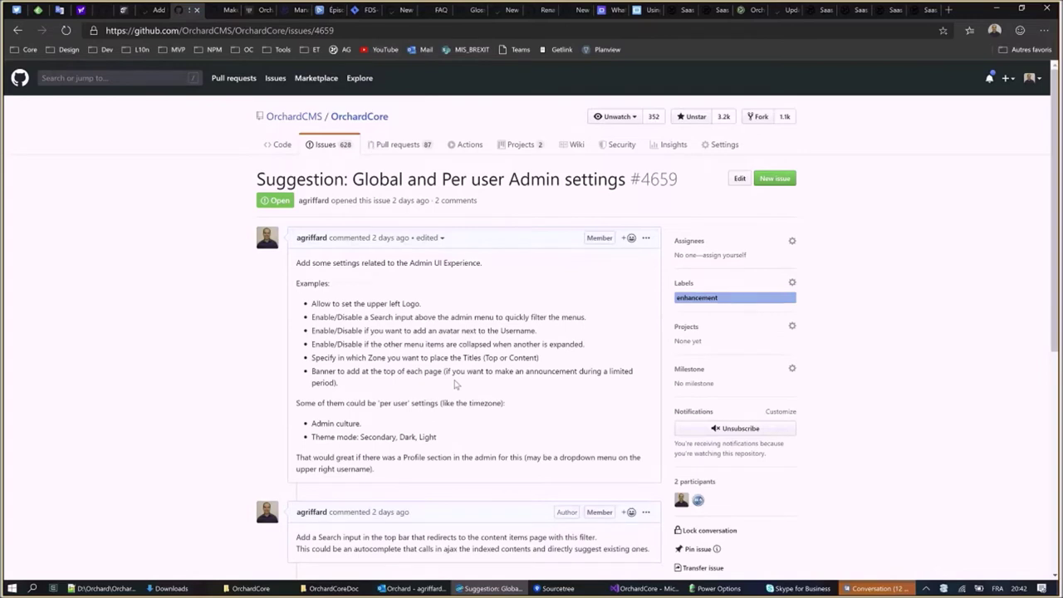
scroll(656, 436, down, 2)
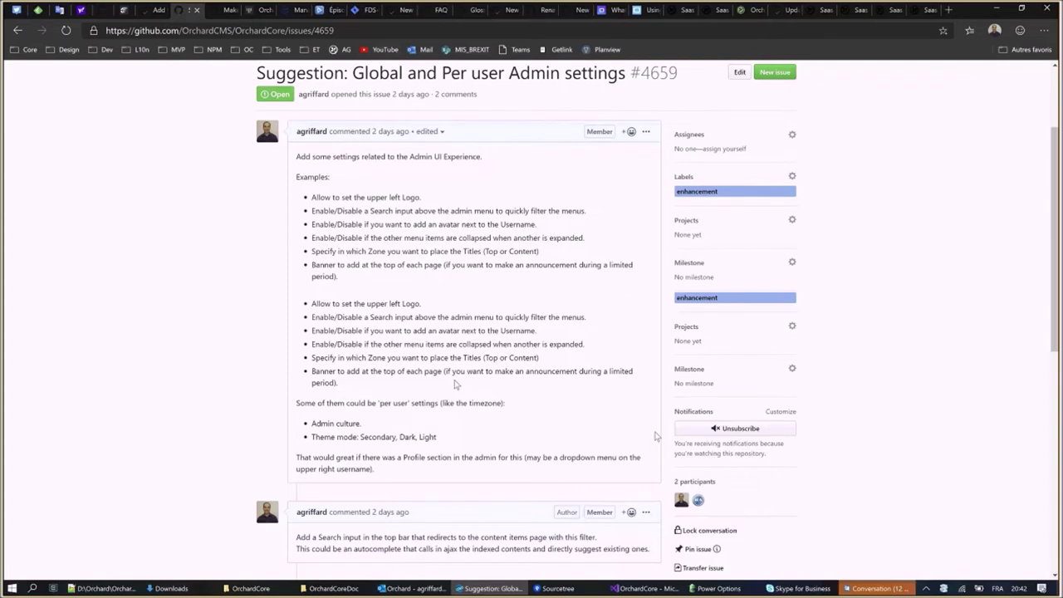
drag(657, 436, 262, 434)
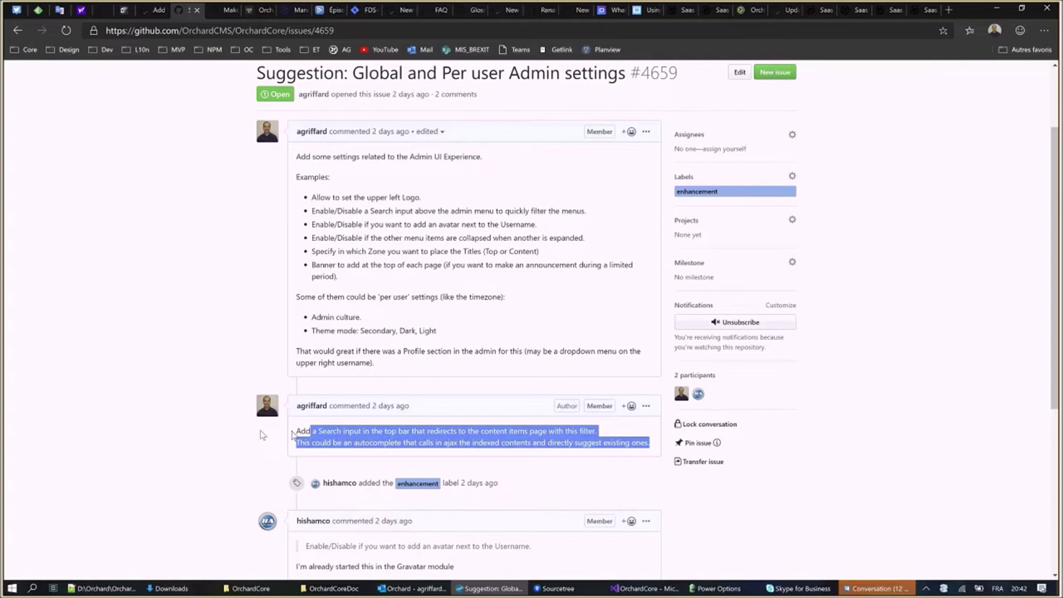
drag(263, 435, 206, 433)
scroll(206, 433, down, 3)
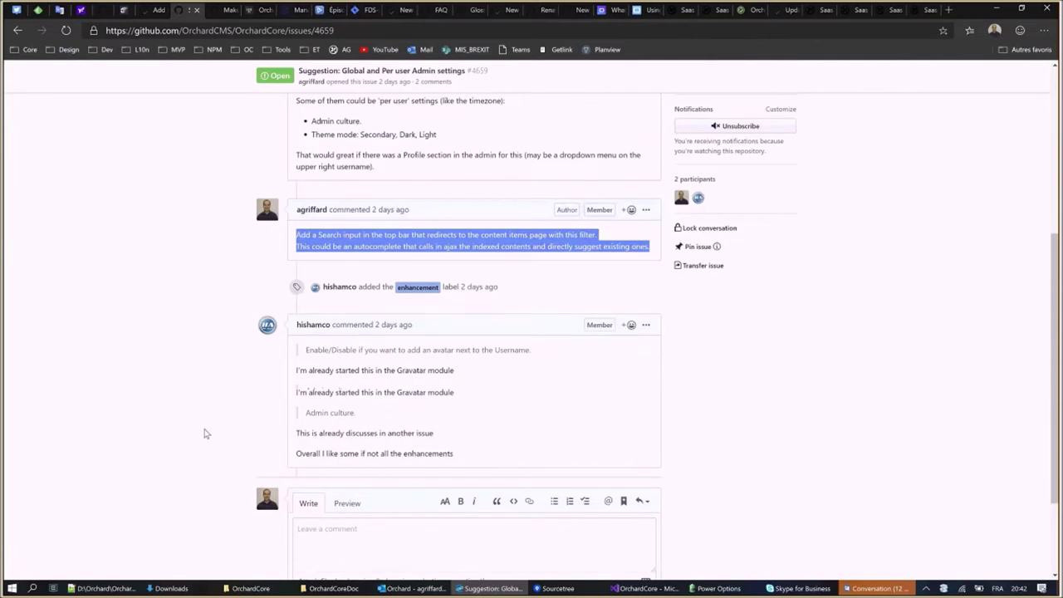
scroll(206, 433, up, 2)
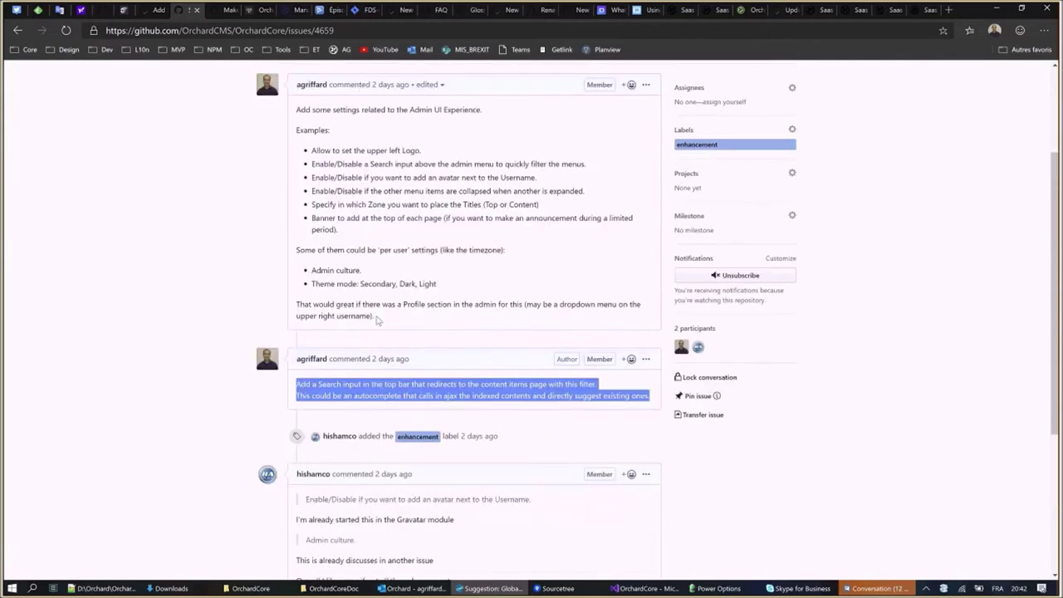
- Highlight the issue's example about a search input for filtering the admin menu, and select the issue's web address
drag(585, 164, 215, 181)
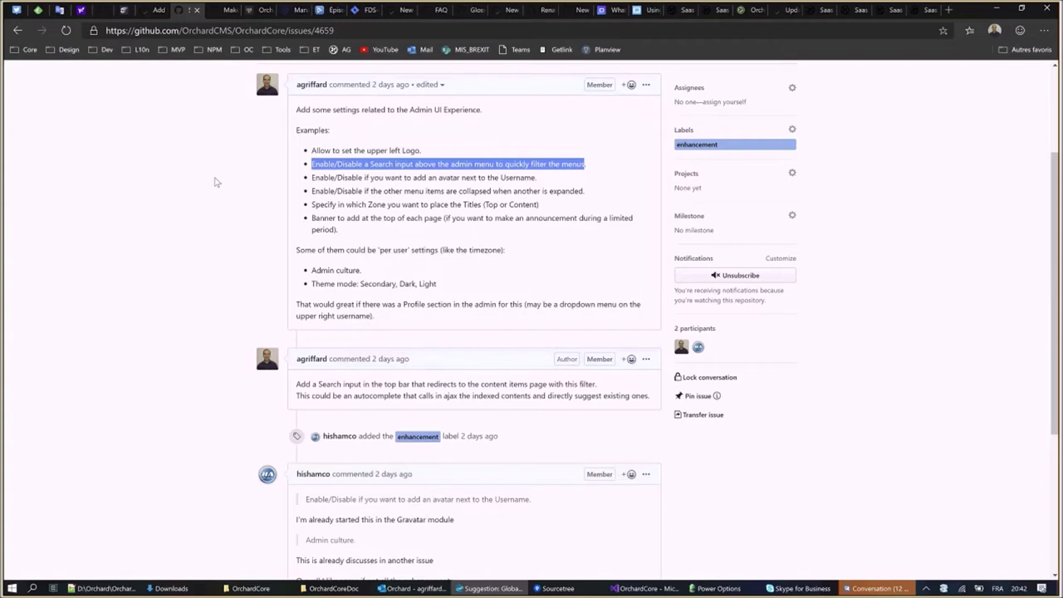
scroll(214, 181, up, 1)
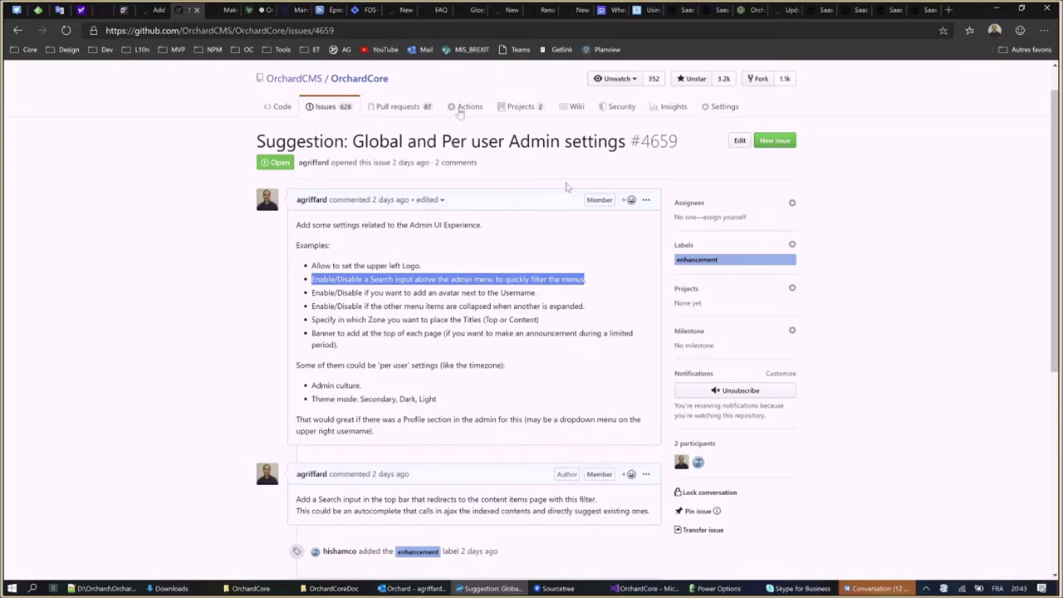
click(340, 31)
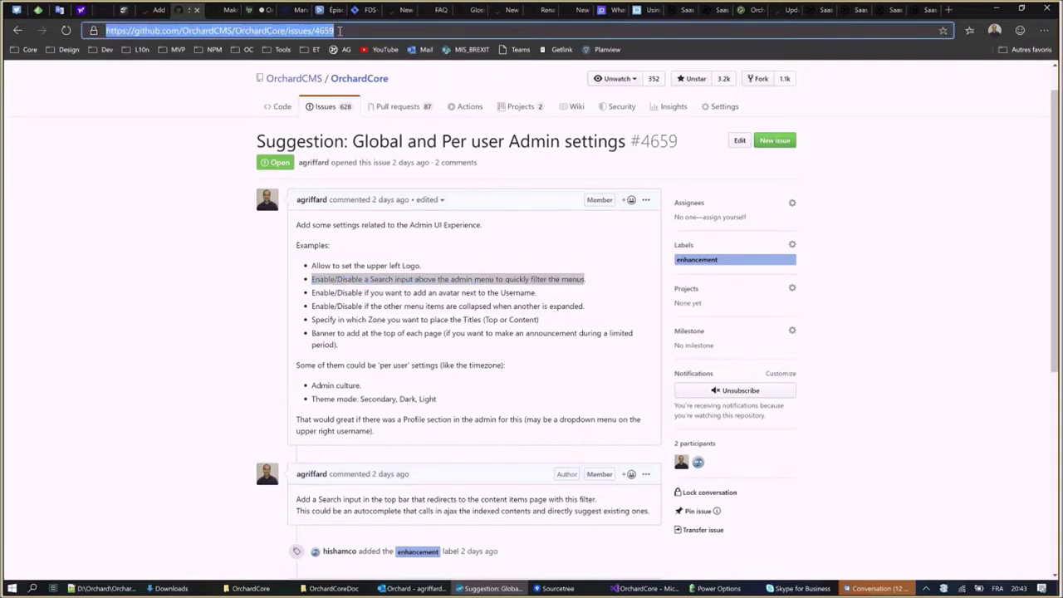
click(157, 234)
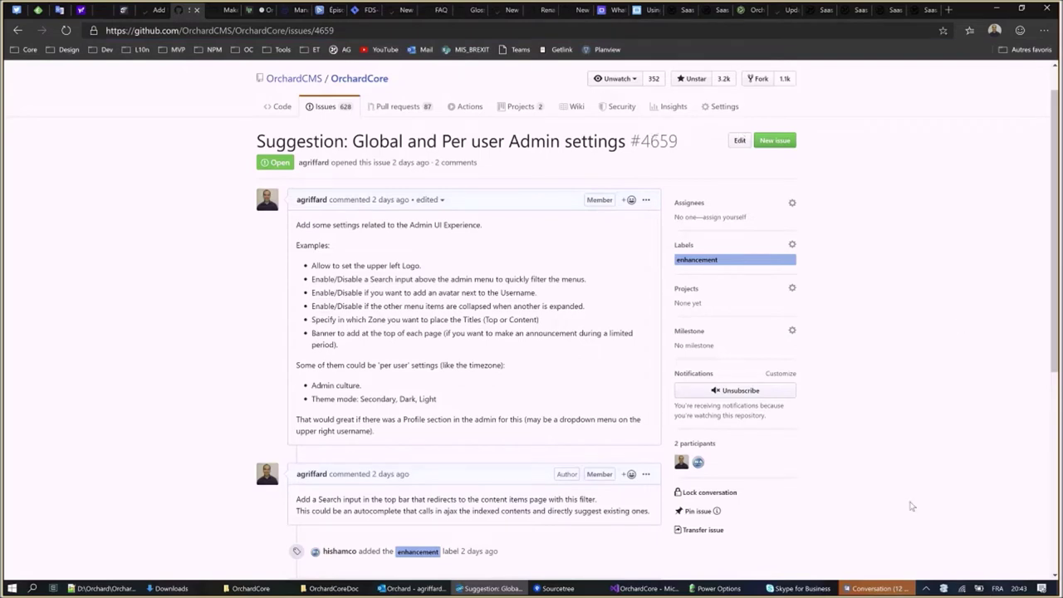
- Switch to the Skype for Business conversation and read the participants' chat feedback on the menu regrouping
click(879, 588)
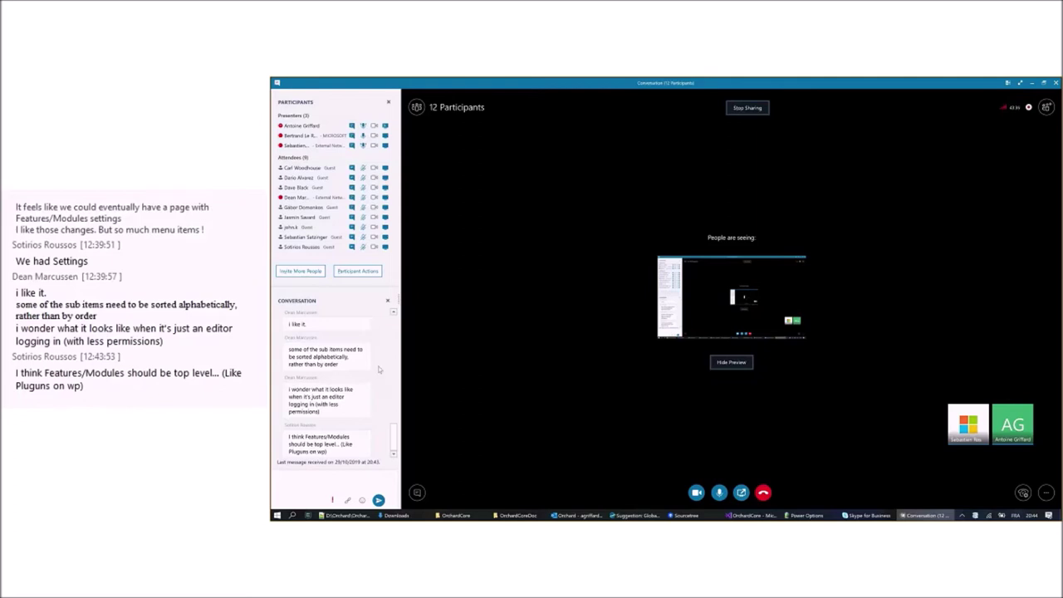
scroll(379, 370, up, 3)
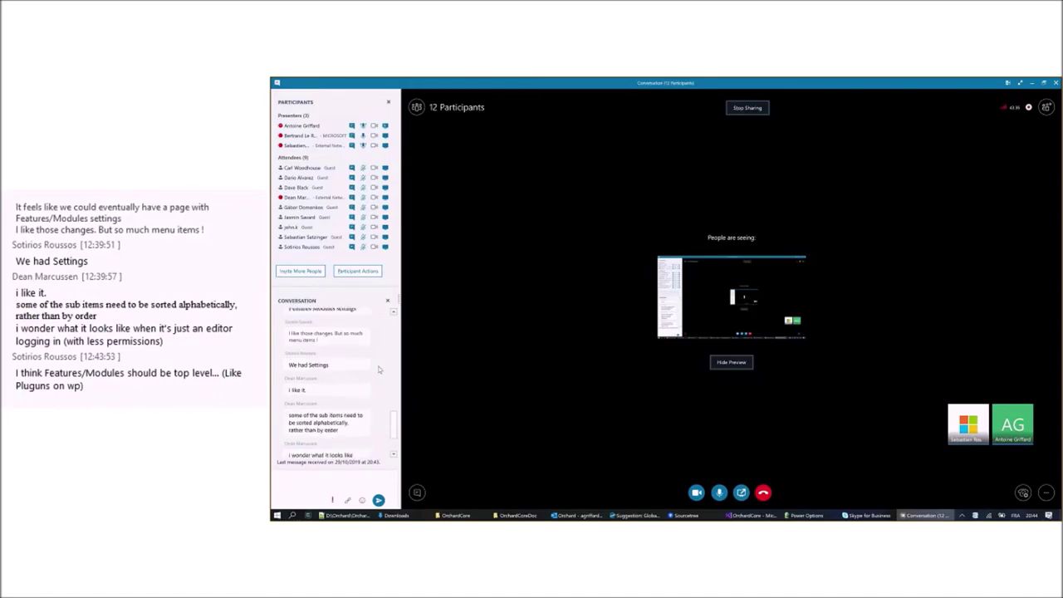
scroll(378, 370, up, 2)
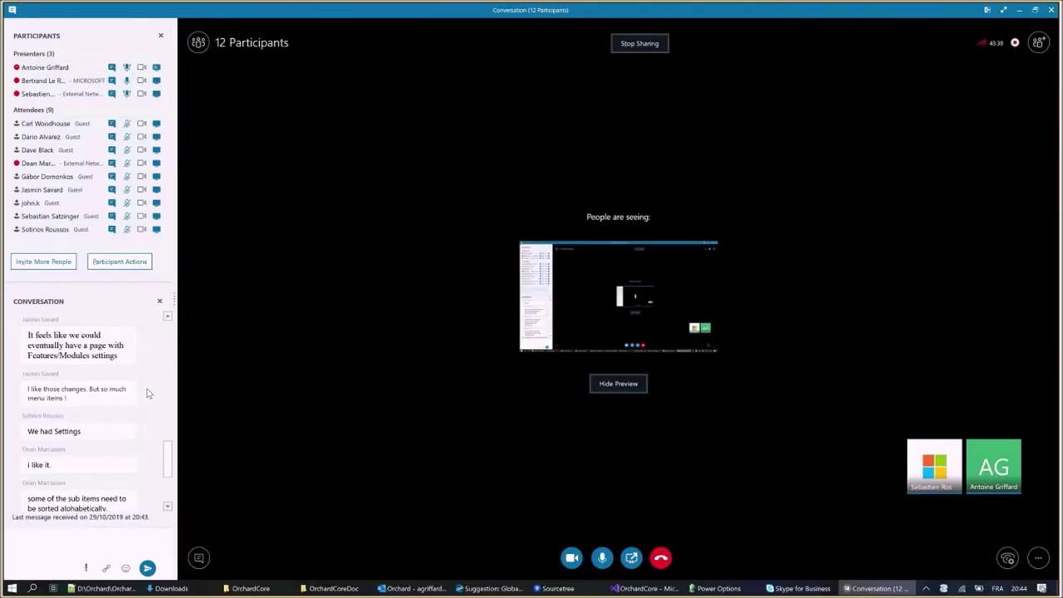
scroll(148, 393, up, 1)
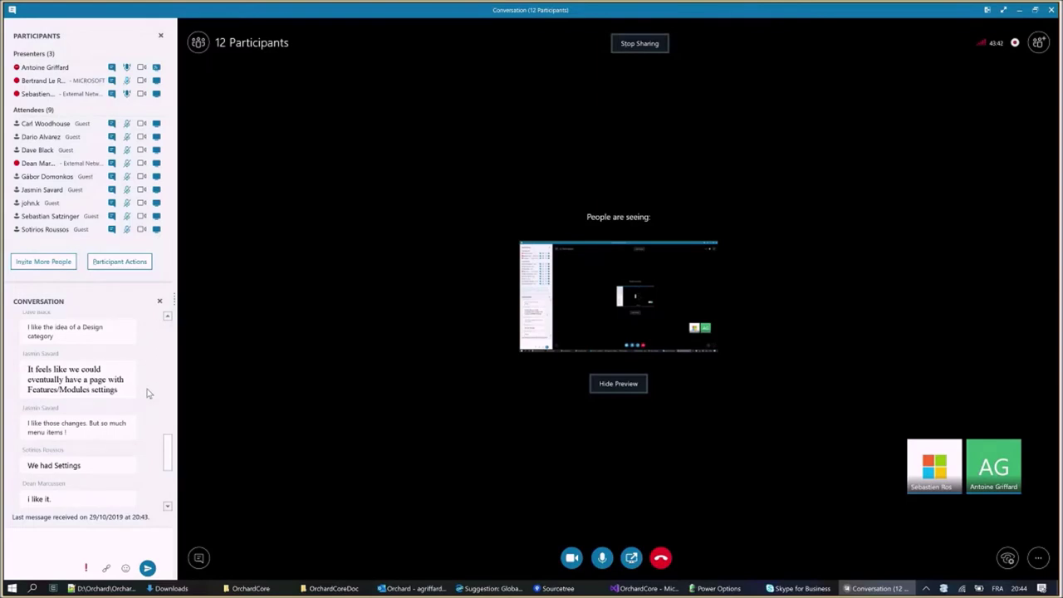
scroll(149, 393, up, 1)
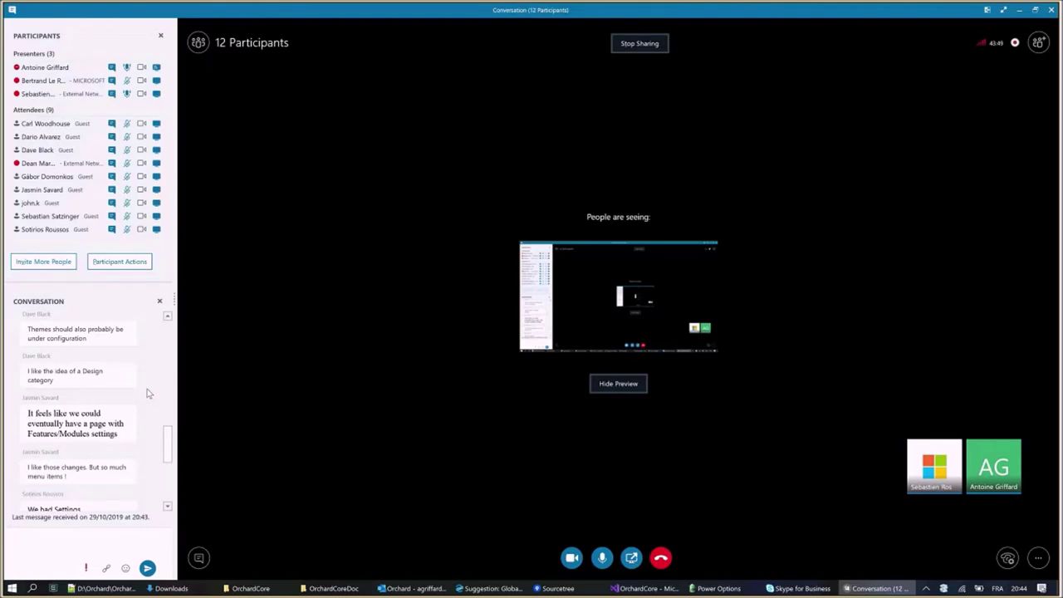
scroll(148, 393, down, 2)
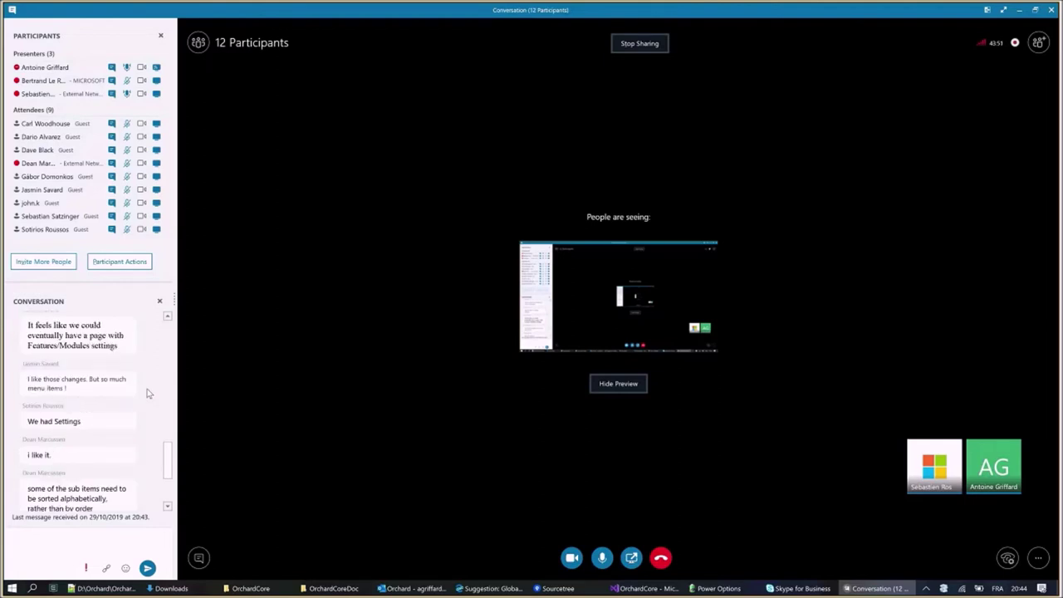
scroll(149, 393, down, 2)
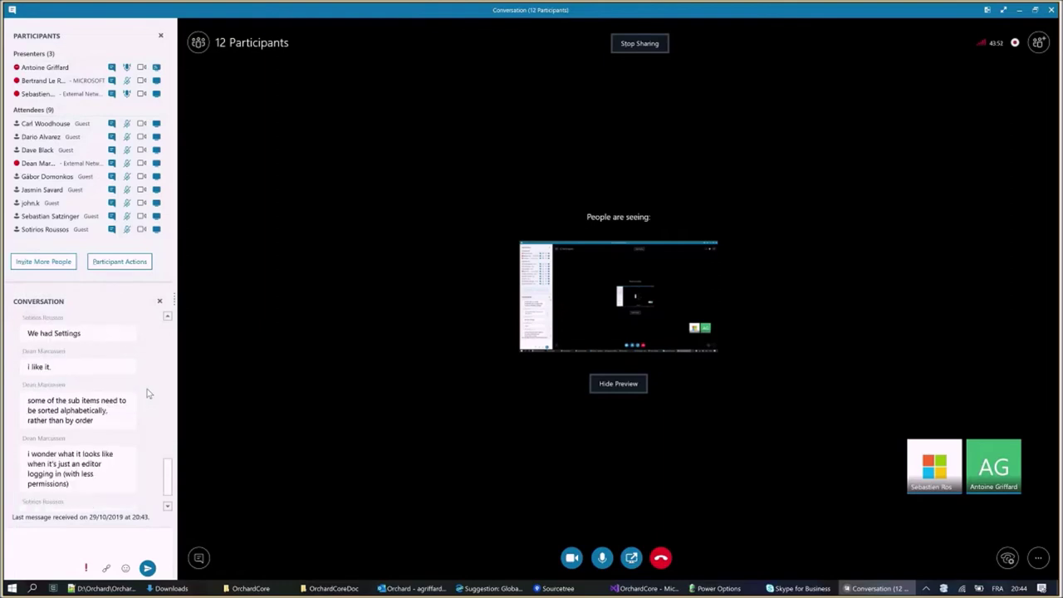
scroll(149, 393, down, 1)
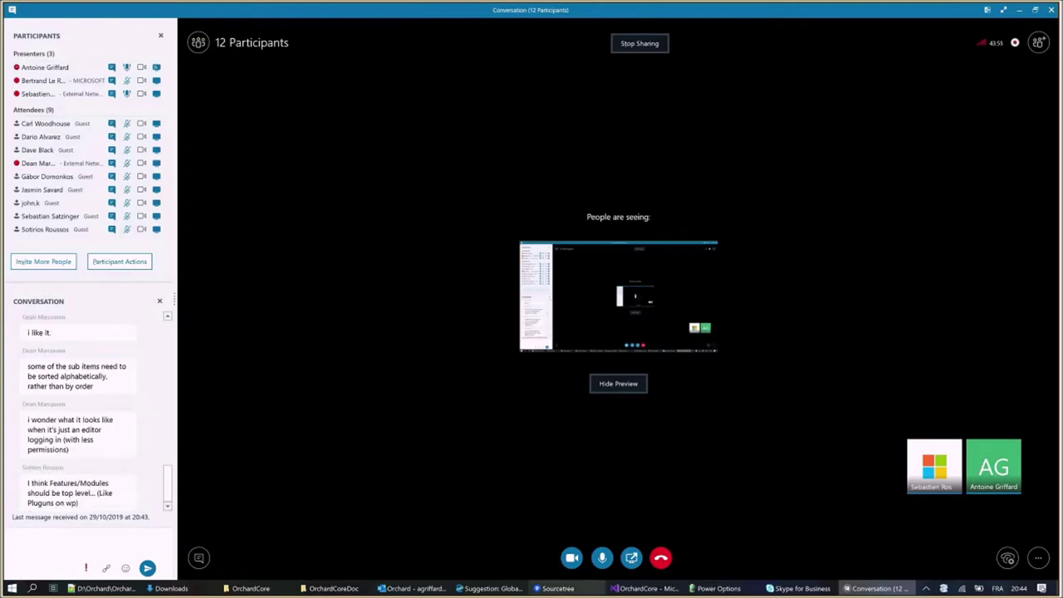
- Return to the browser with the GitHub issue and switch to the Saas site's Indexes page showing the regrouped admin menu
mouse_move(494, 592)
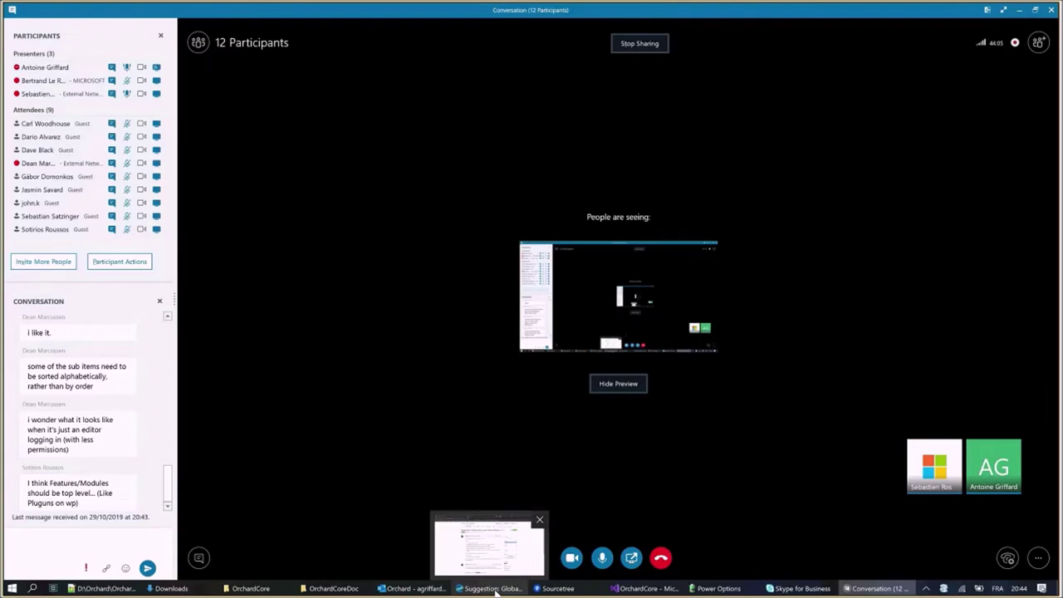
click(496, 589)
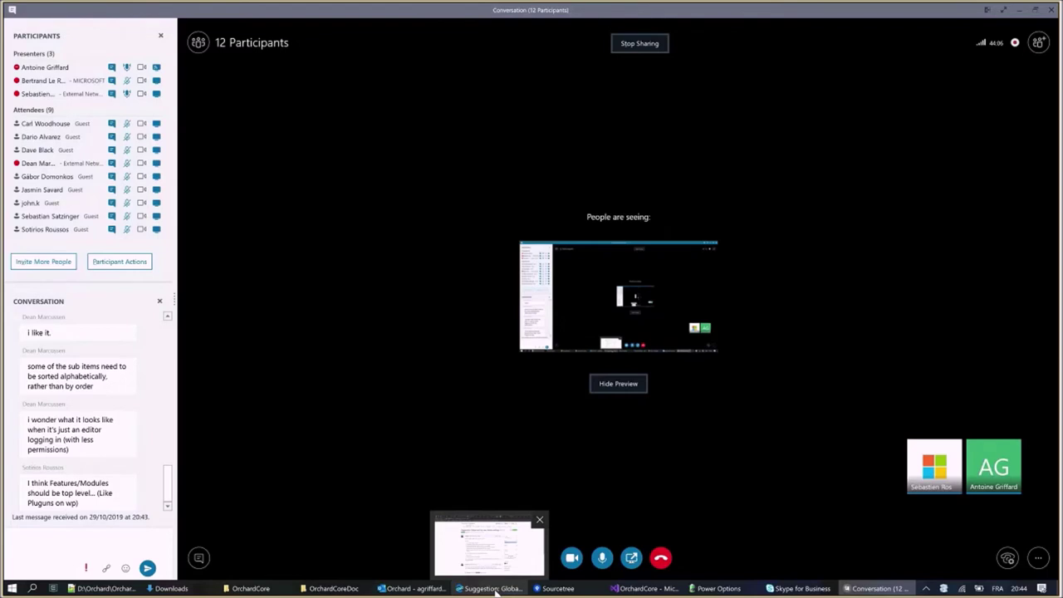
click(496, 590)
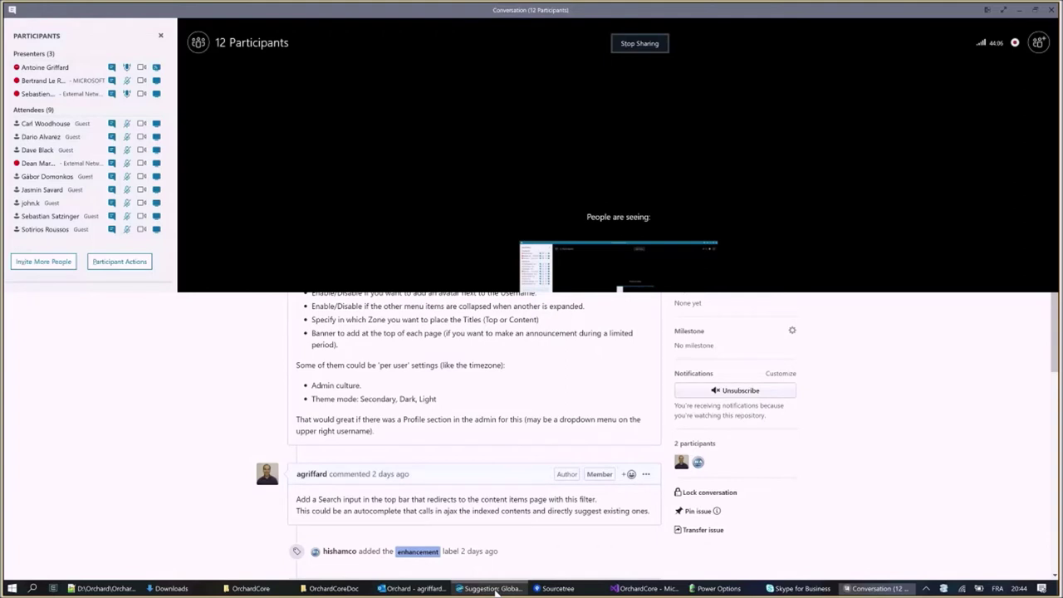
click(496, 590)
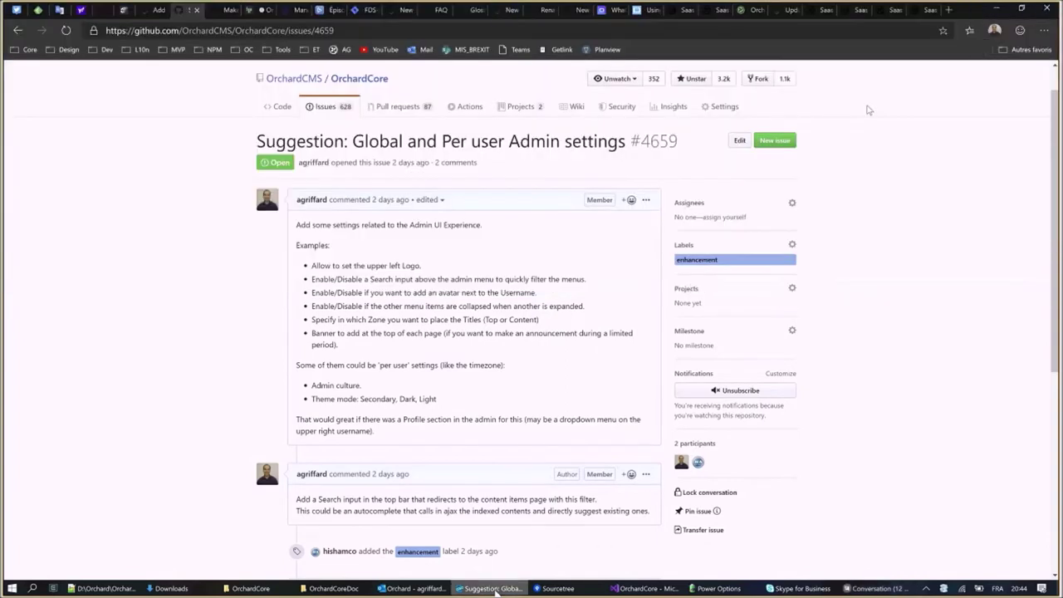
click(711, 9)
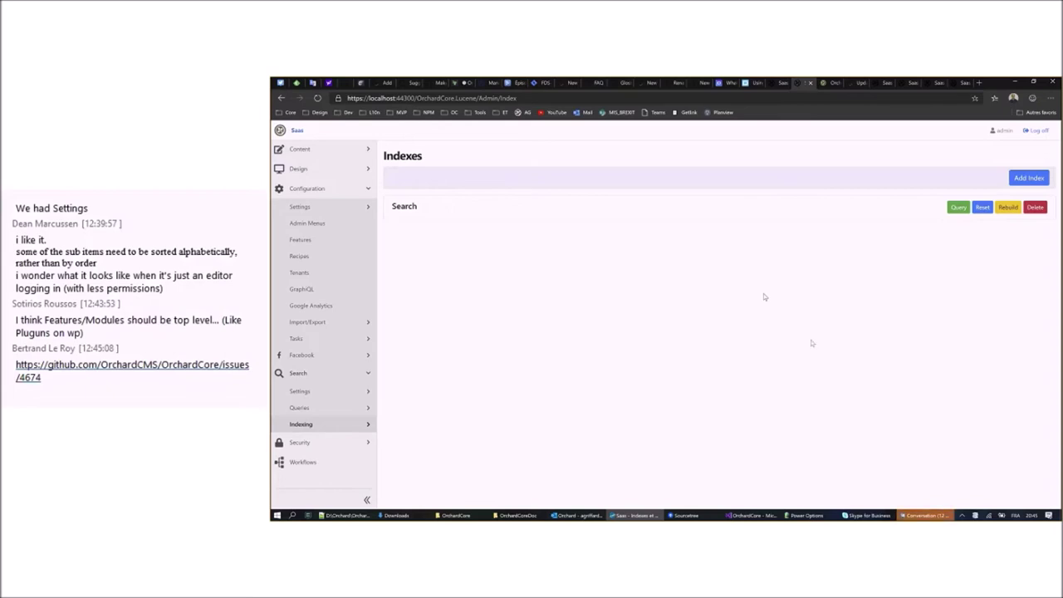
- Switch to the Skype for Business meeting and stop sharing the screen
click(920, 516)
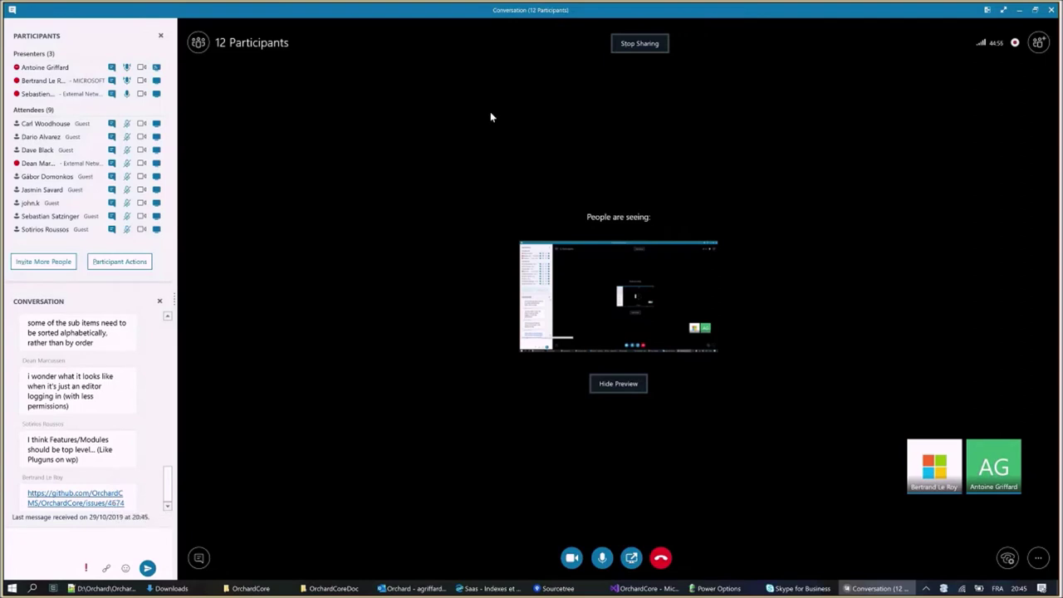
click(644, 46)
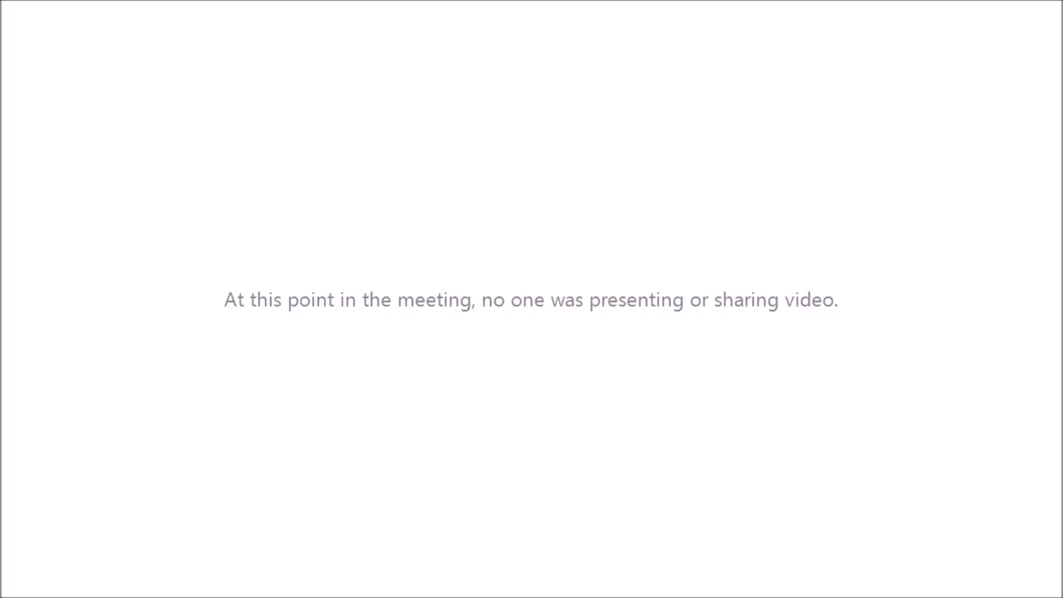
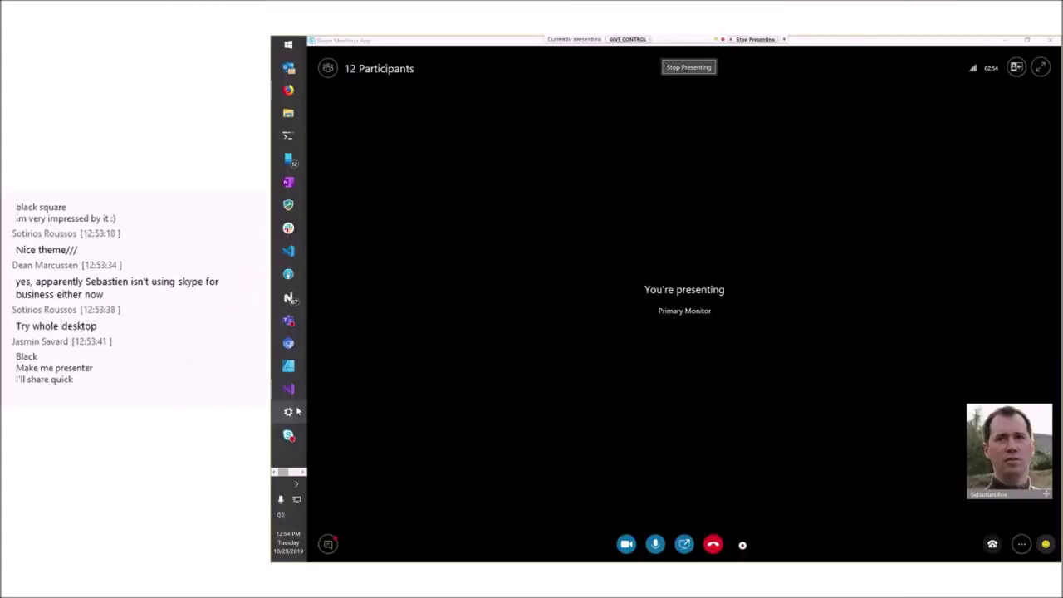
- Bring the Firefox window with the Ye Olde shoppe site to the front of the shared desktop
click(289, 319)
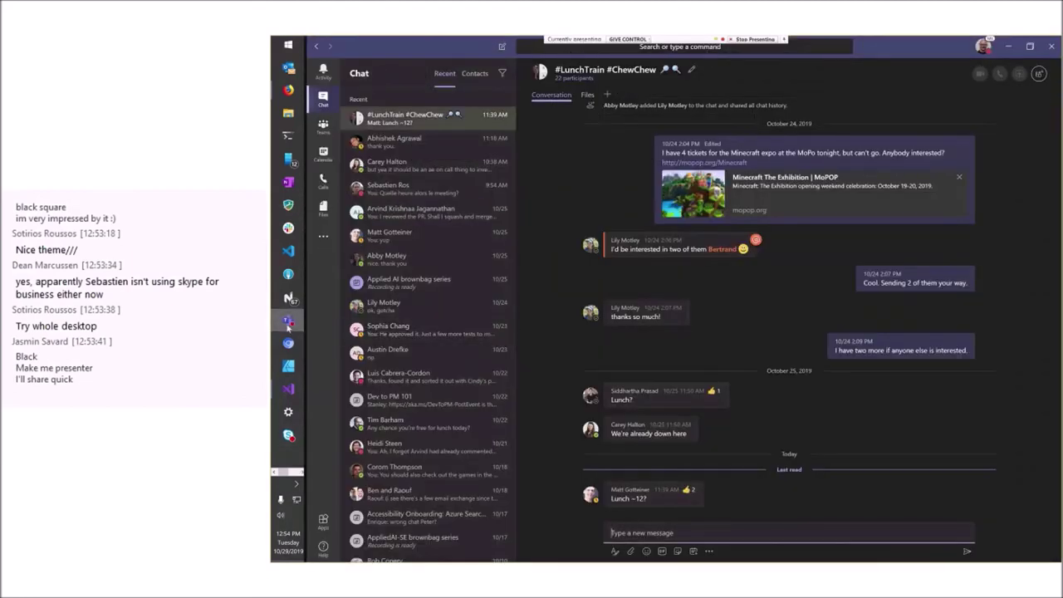
click(288, 323)
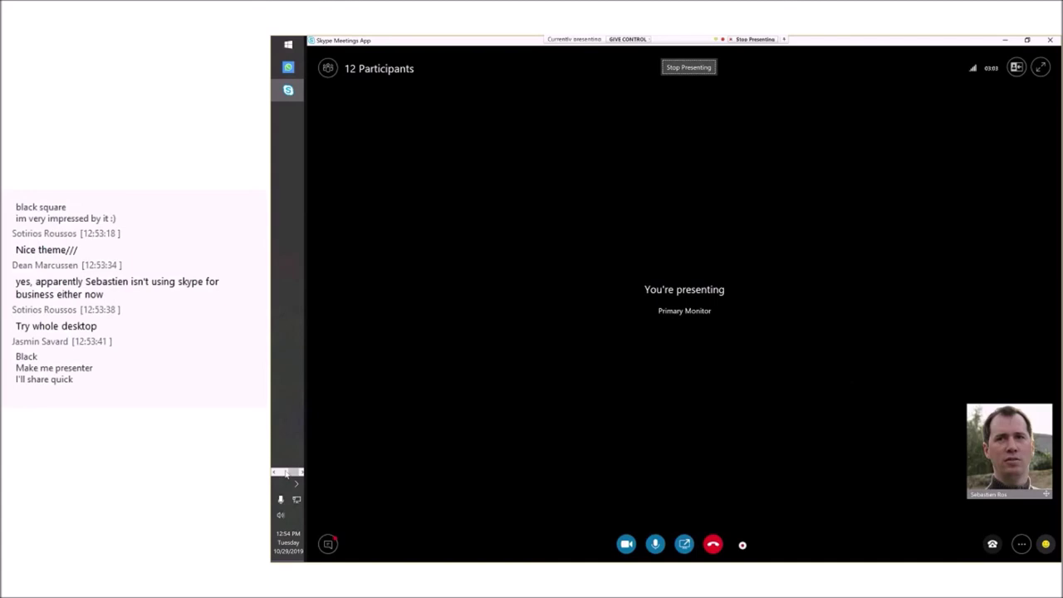
mouse_move(288, 90)
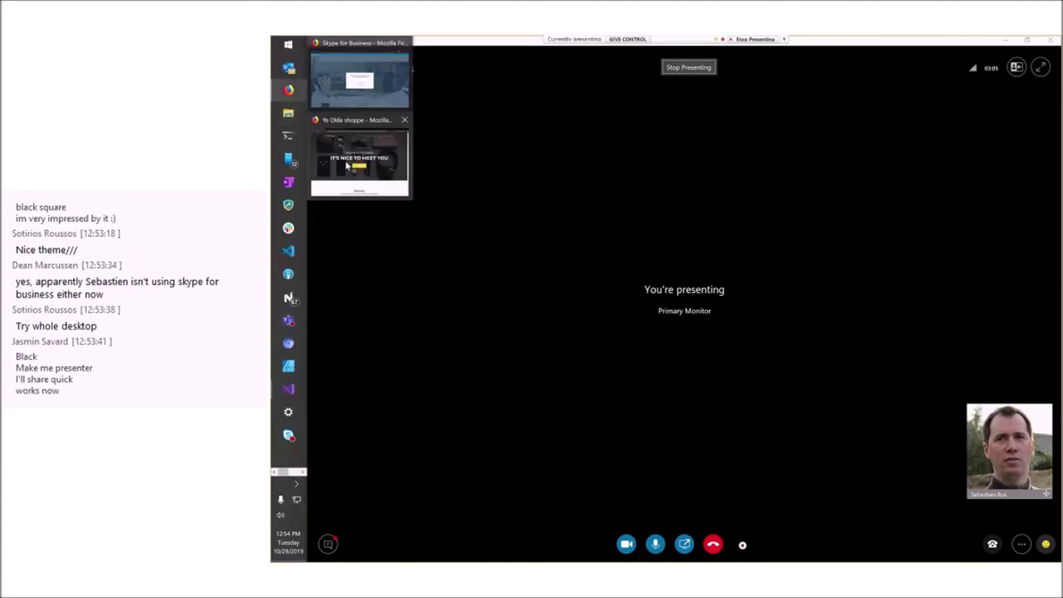
click(346, 166)
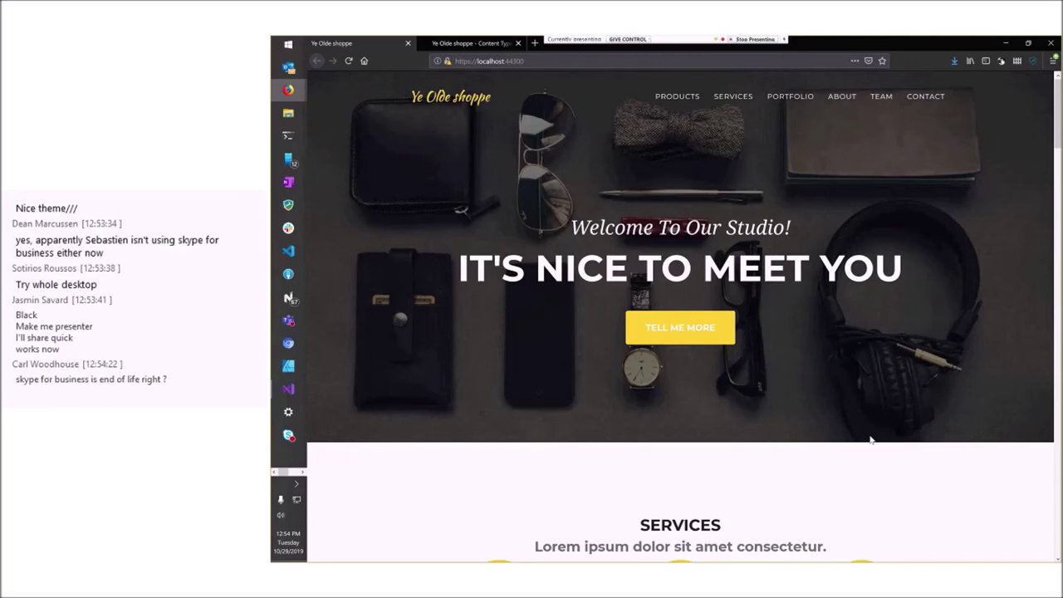
- Show the shop's content types list in the admin, open the Product type and review its fields and parts
click(464, 46)
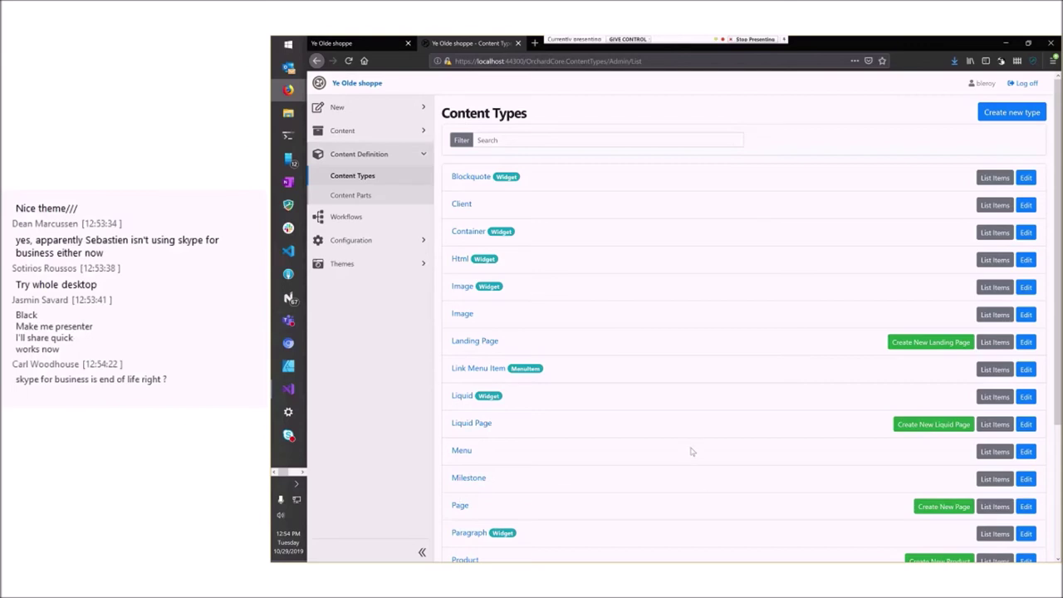
scroll(692, 451, down, 5)
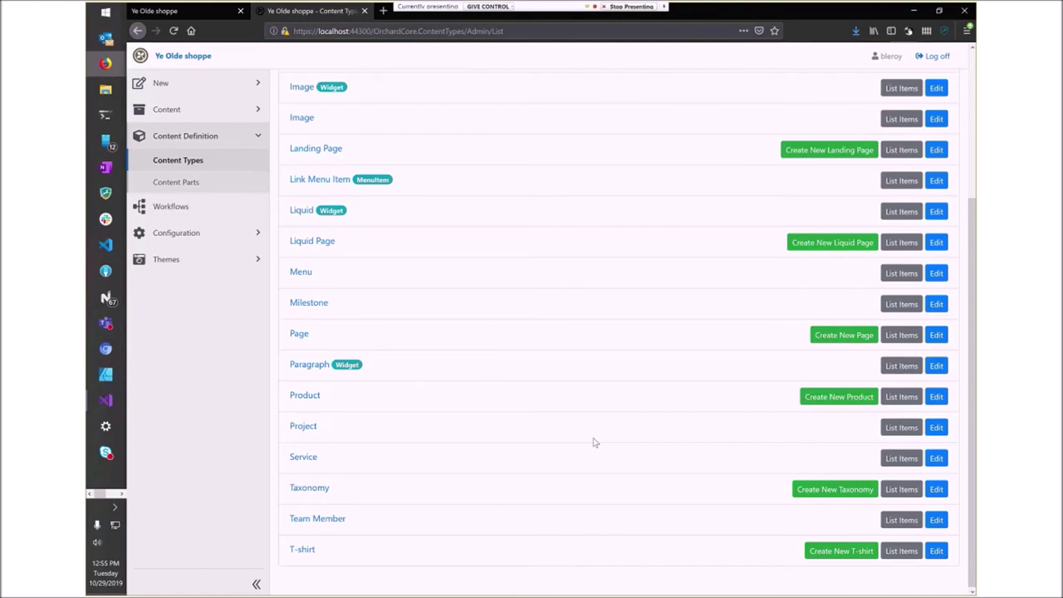
click(307, 397)
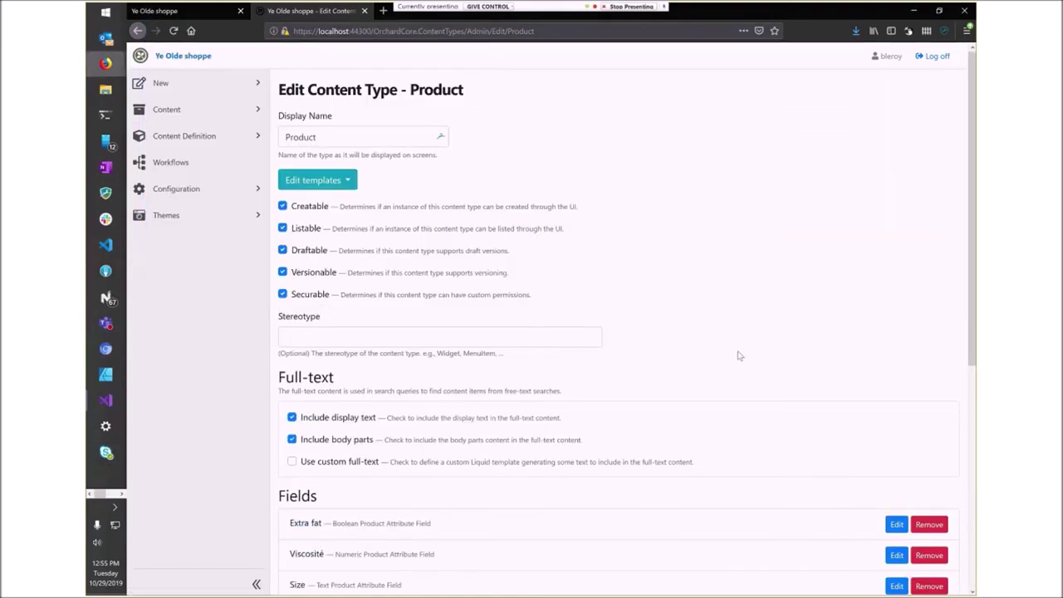
scroll(740, 356, down, 5)
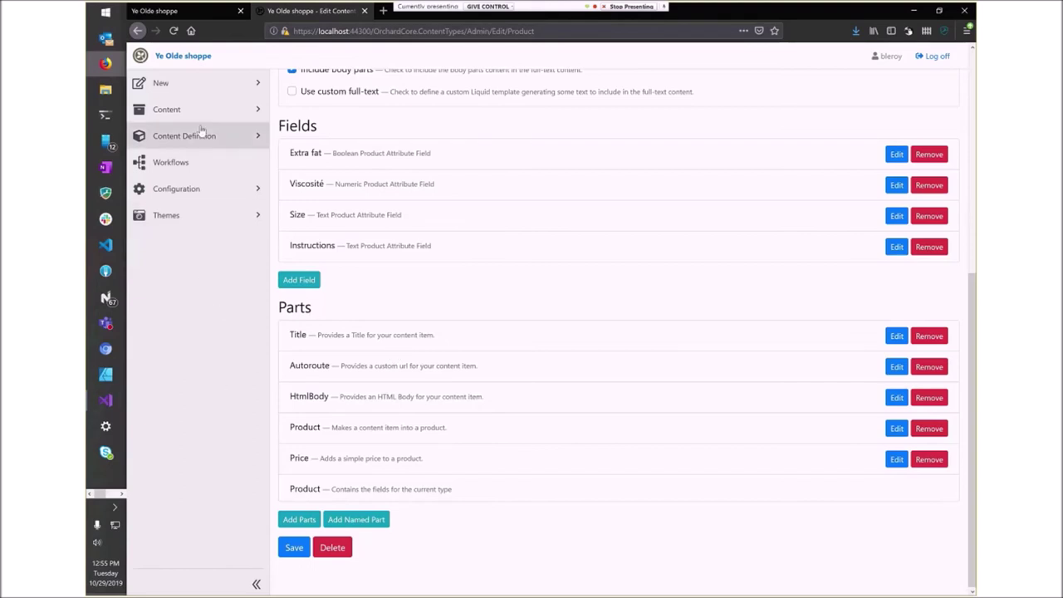
- Return to the content types list, open the T-shirt type and review its attribute fields and parts
click(138, 31)
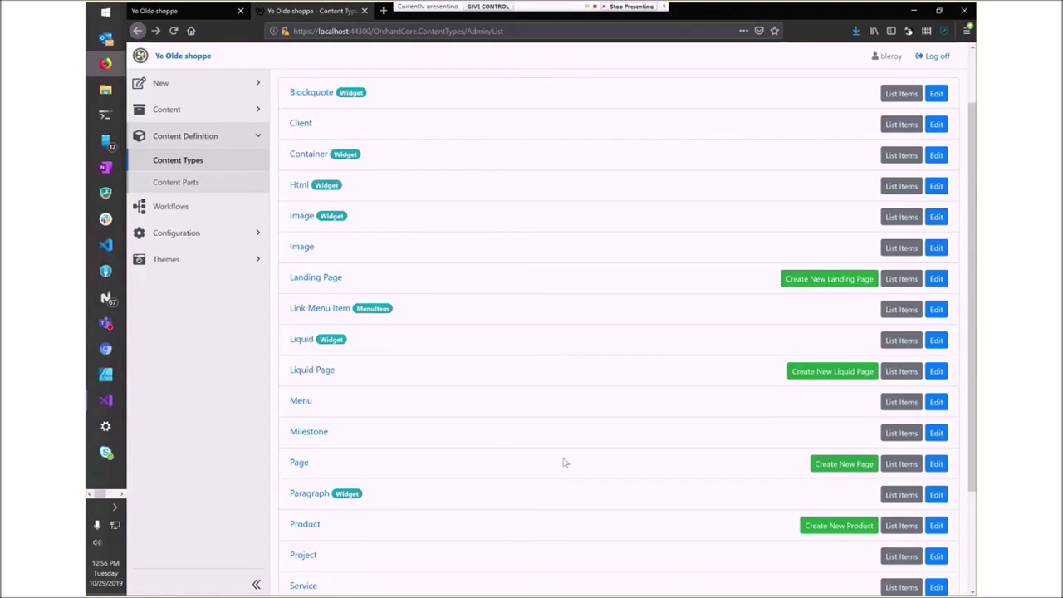
scroll(565, 463, down, 3)
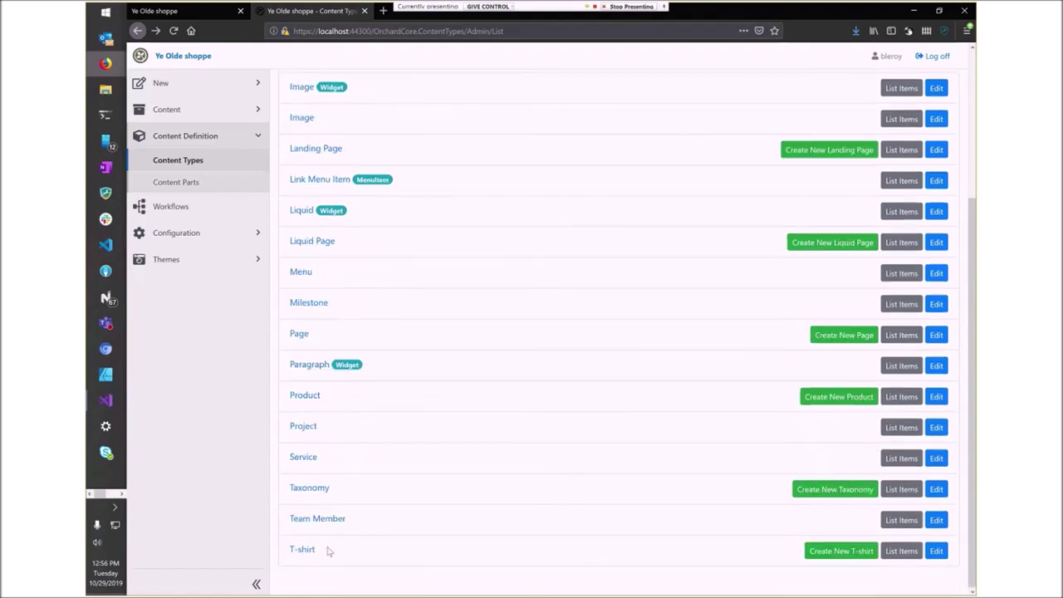
click(302, 551)
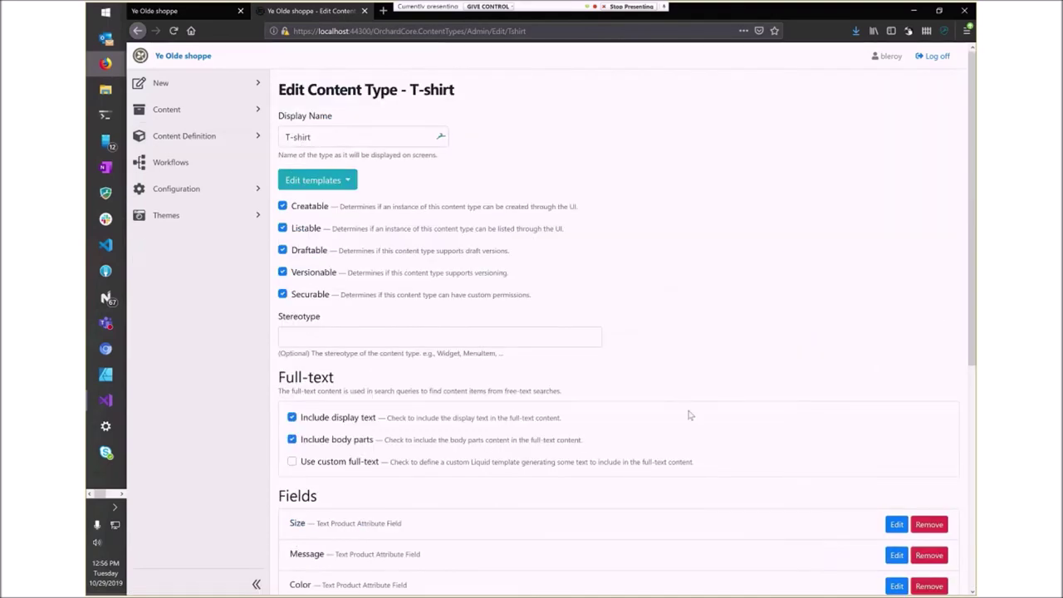
scroll(689, 415, down, 1)
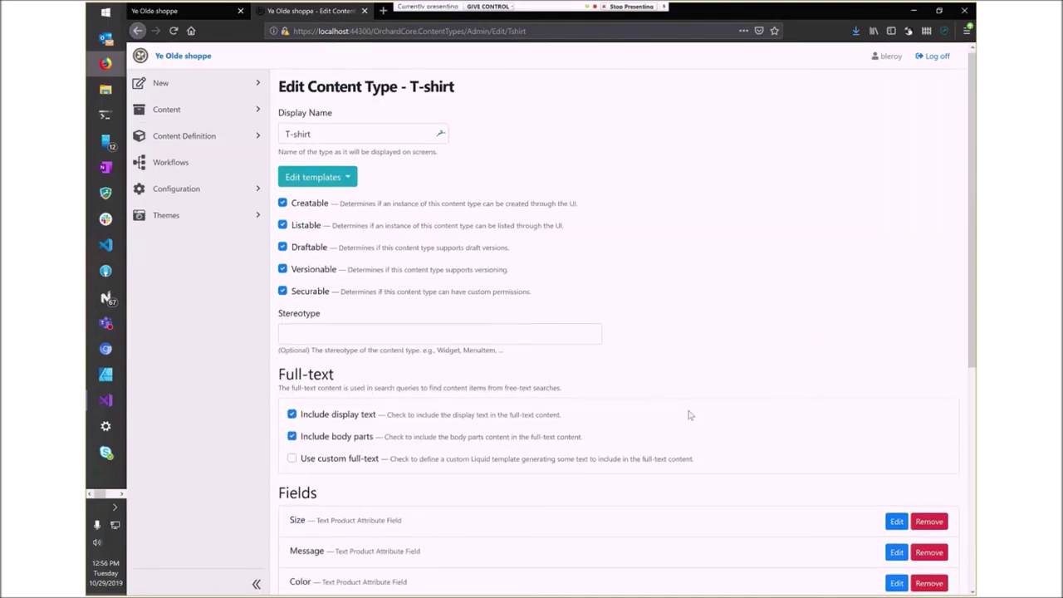
scroll(689, 415, down, 4)
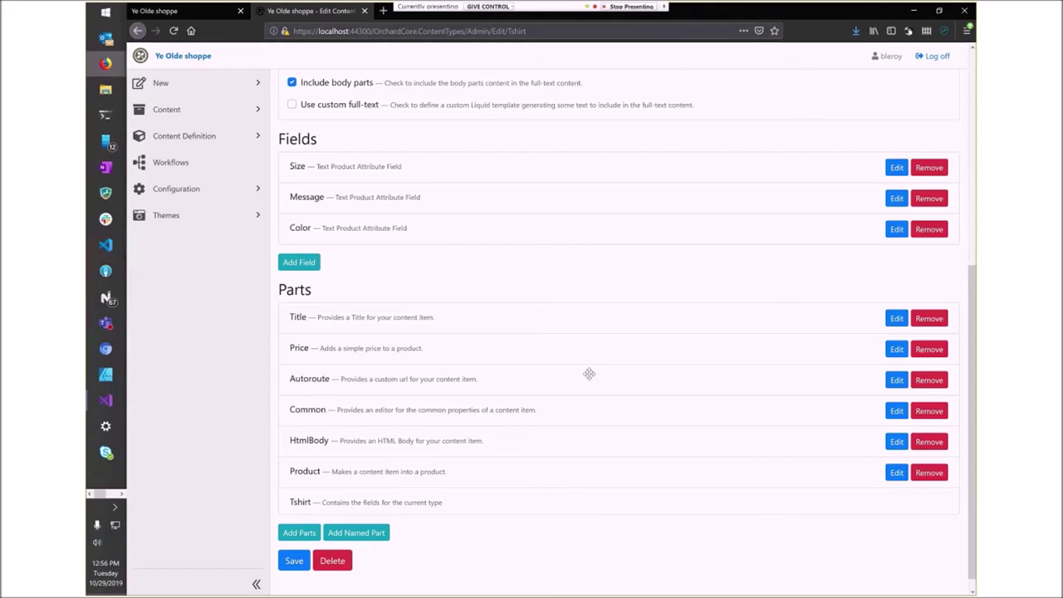
- Open the Products page on the Ye Olde shoppe storefront and go to the Fruit of the doom product
click(191, 31)
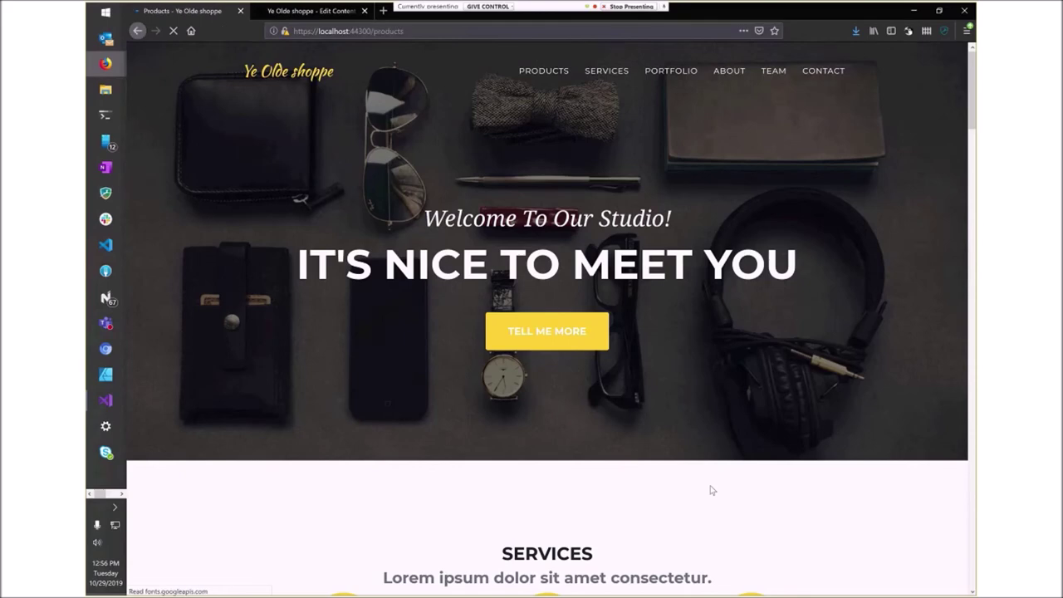
scroll(573, 524, down, 2)
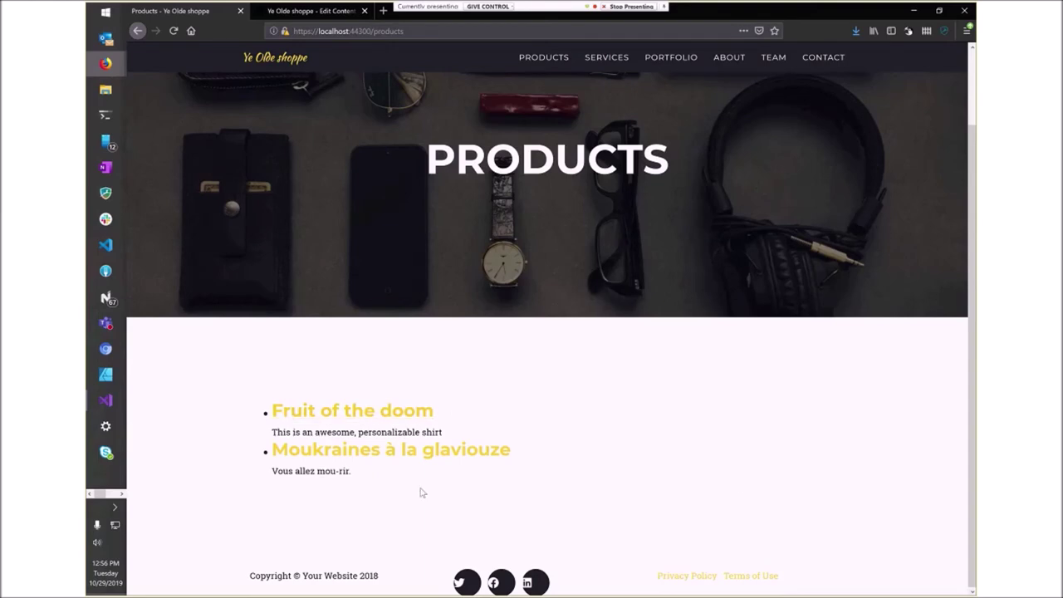
click(407, 413)
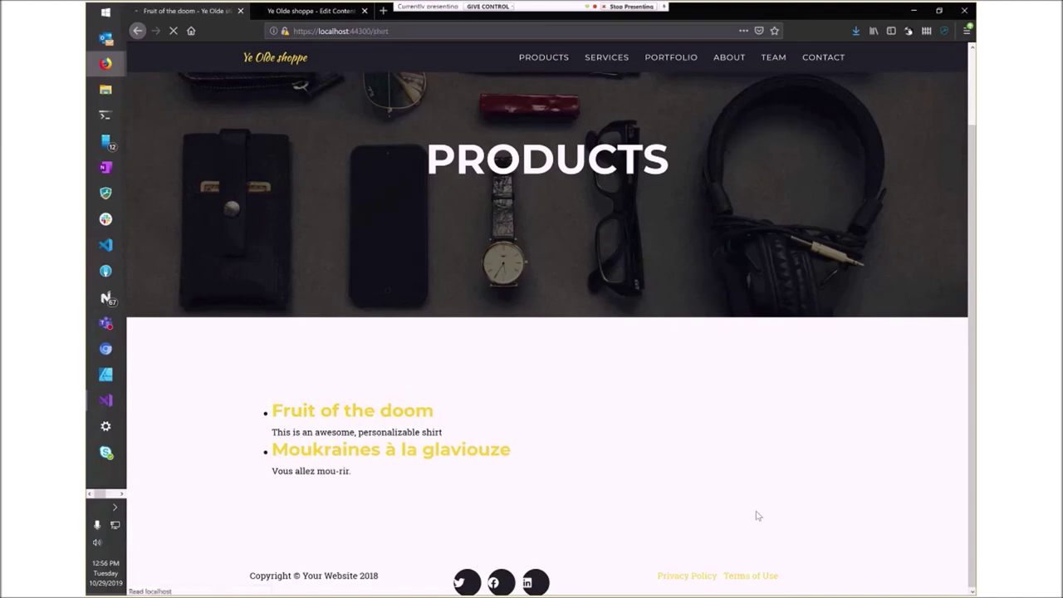
- Review the Fruit of the doom product's quantity, size, message and color options
scroll(619, 501, down, 5)
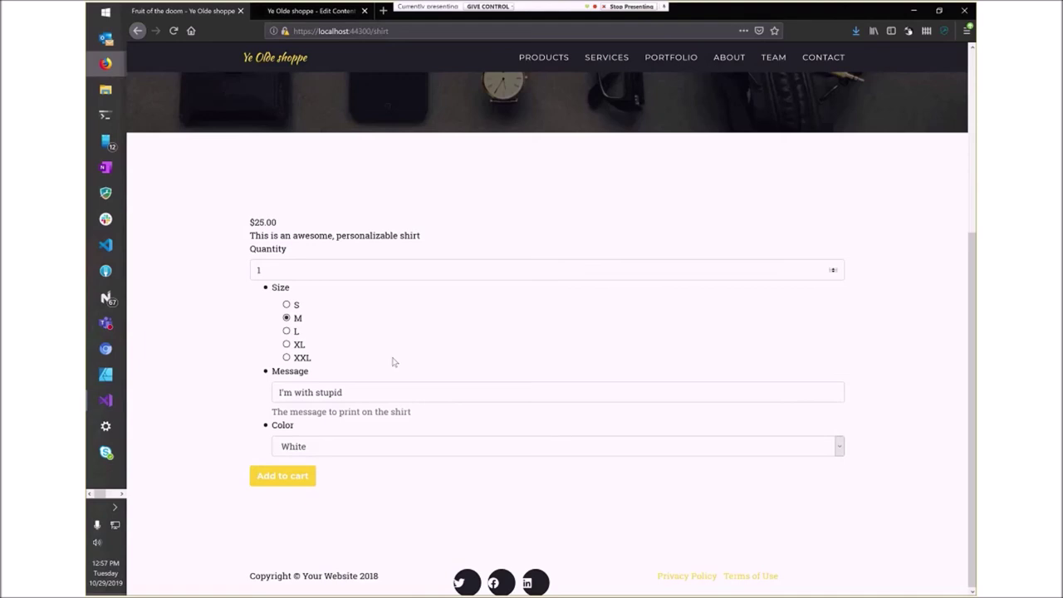
click(350, 396)
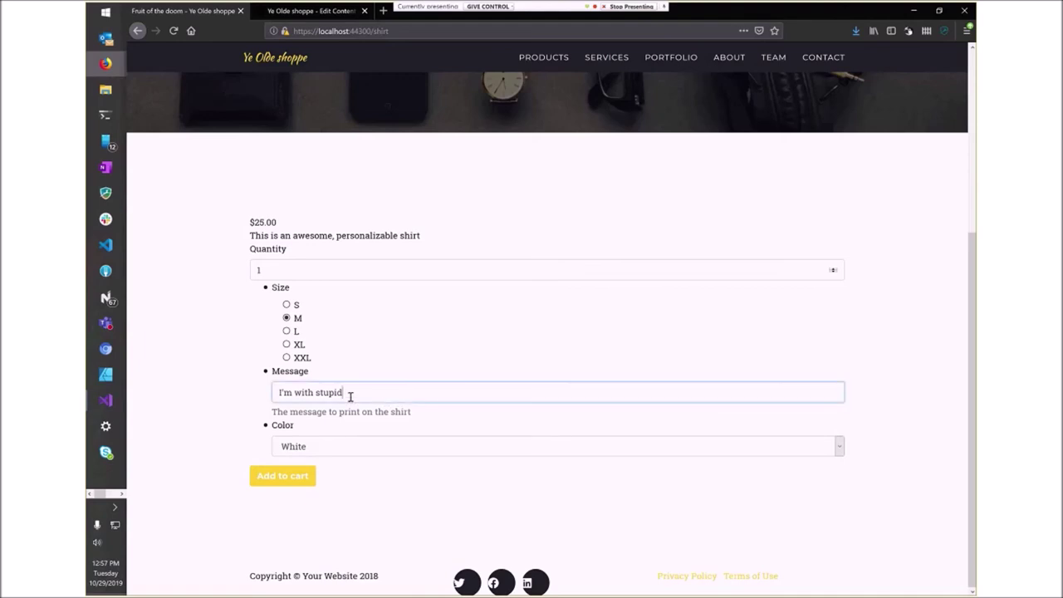
drag(350, 397, 232, 398)
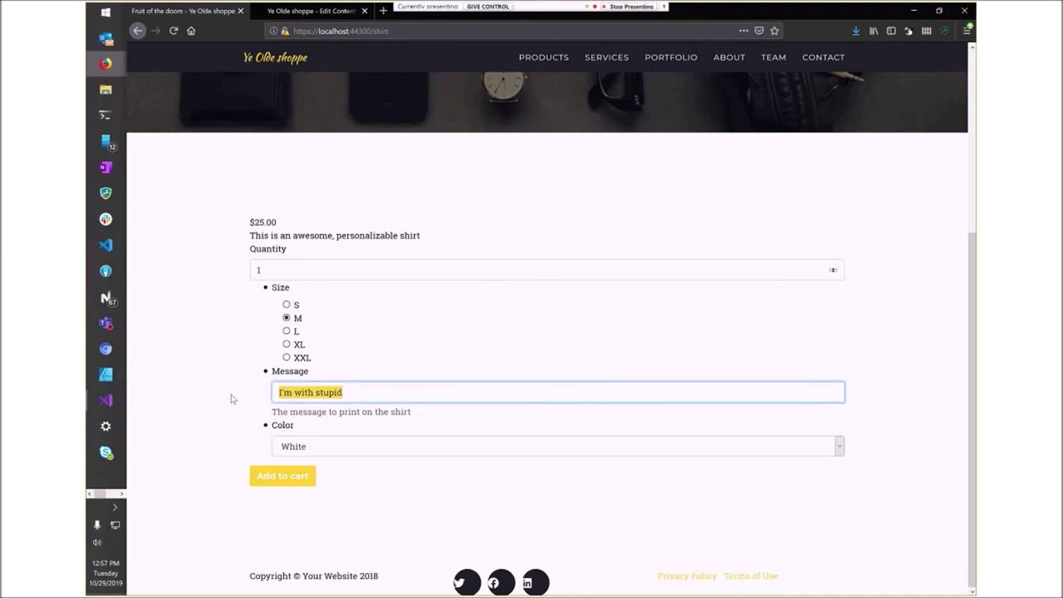
click(309, 446)
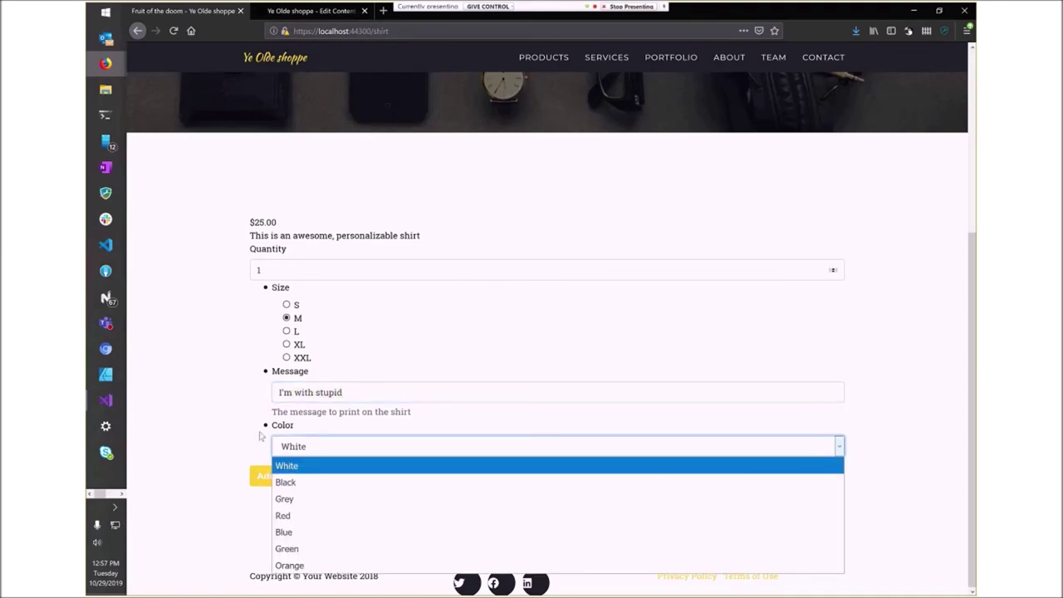
click(260, 436)
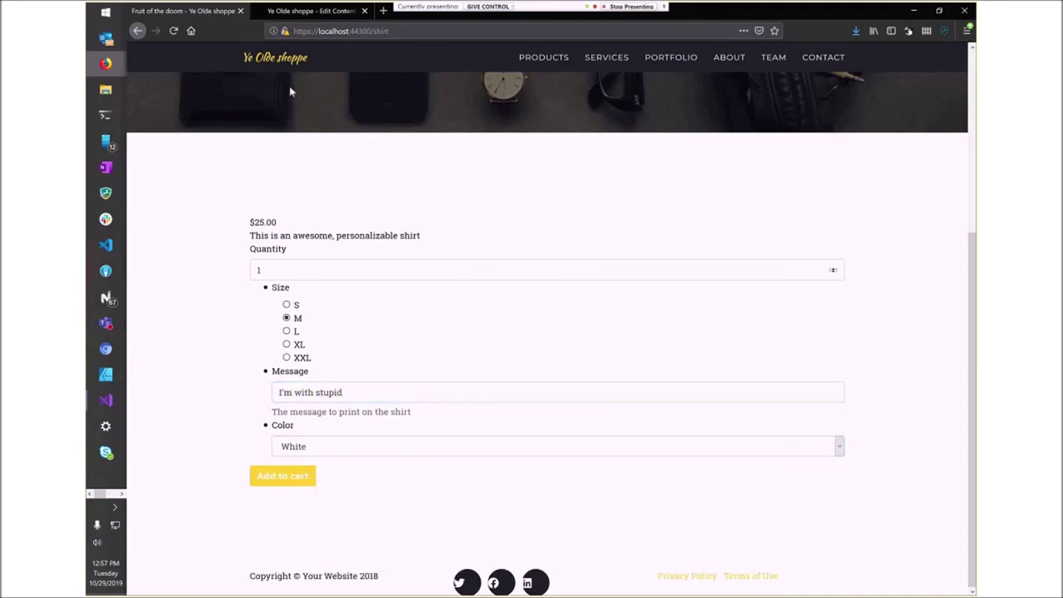
- Open the Size field settings of the T-shirt content type in the admin and examine its predefined values
click(293, 12)
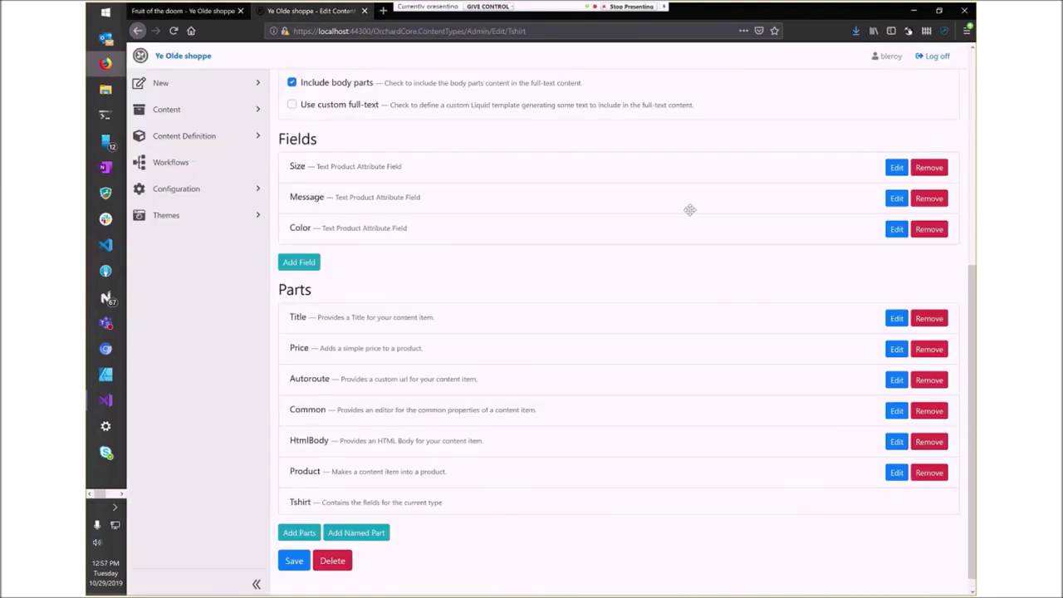
click(897, 168)
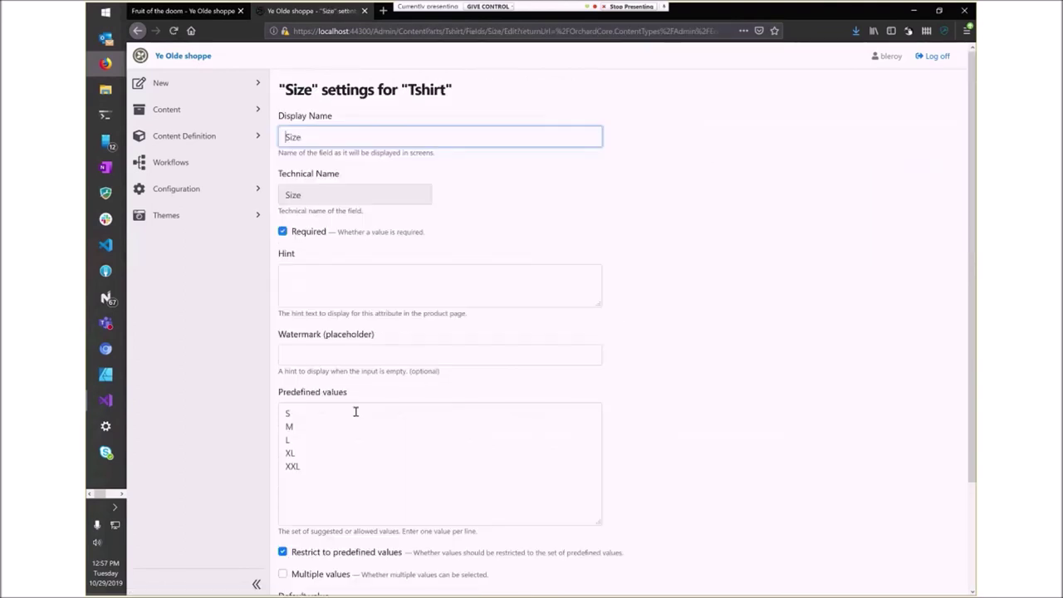
drag(288, 416, 346, 472)
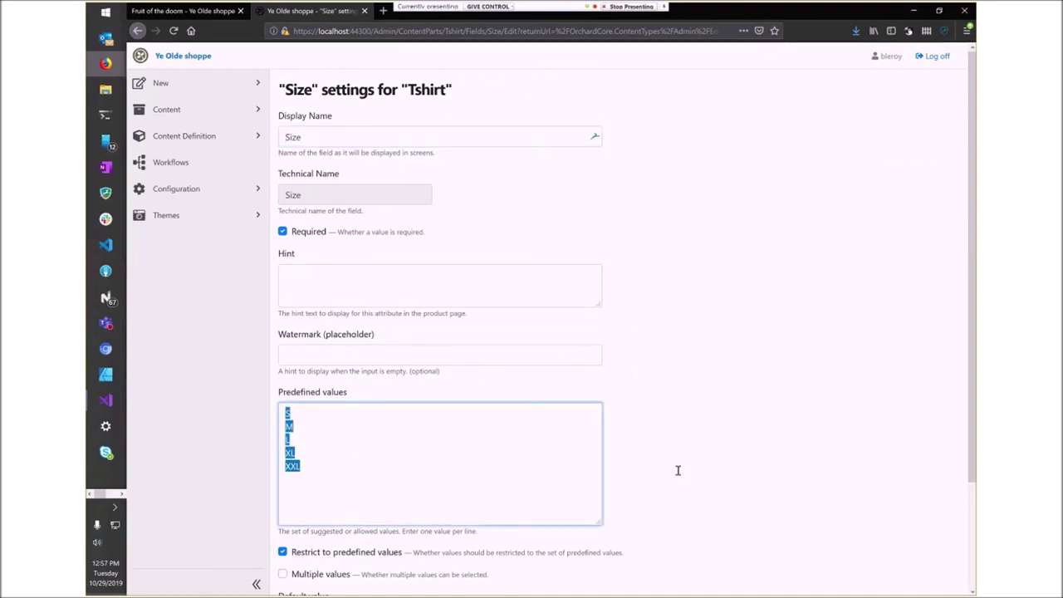
click(736, 445)
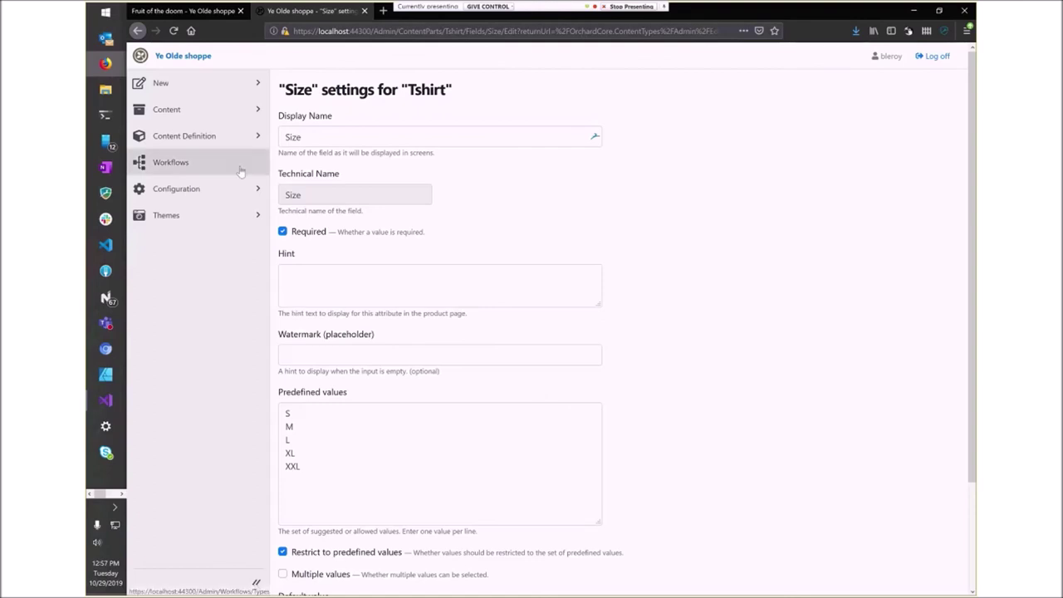
- Return to the Fruit of the doom product page and add the size M, white shirt with the message "I'm with stupid" to the cart
click(177, 11)
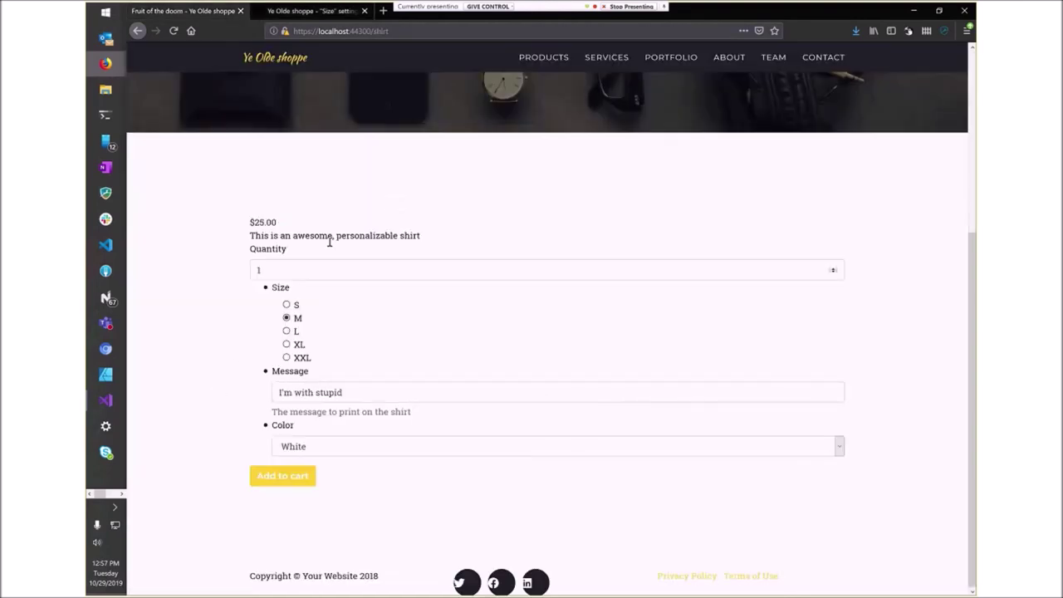
click(276, 481)
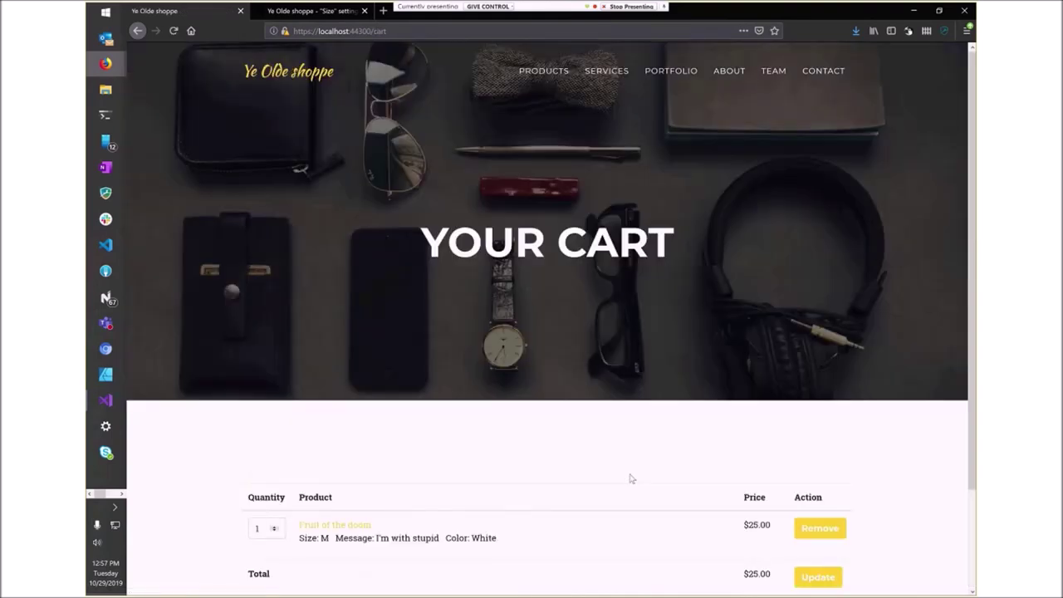
scroll(631, 479, down, 3)
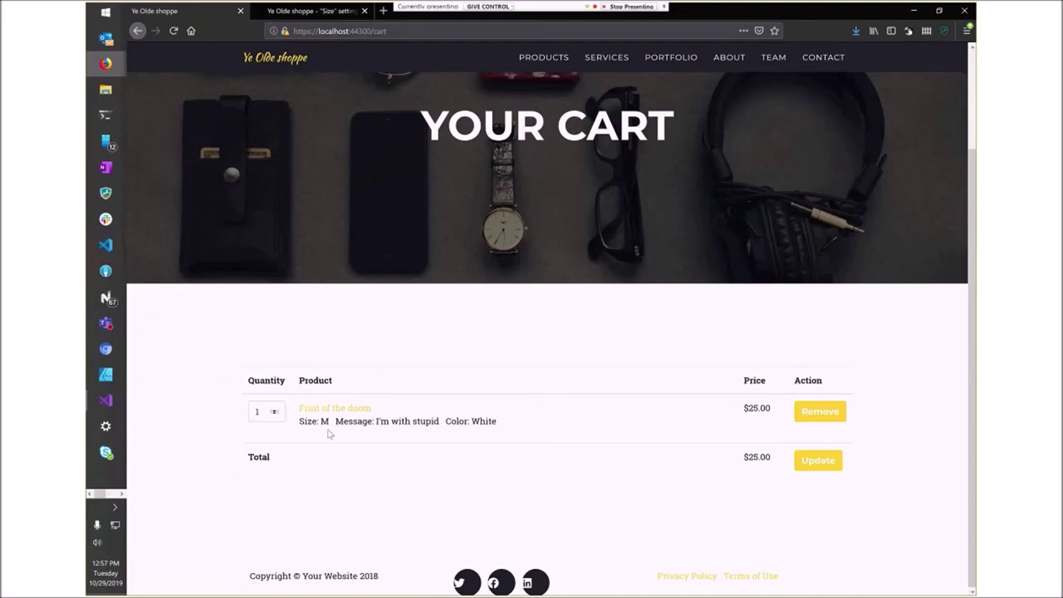
- Increase the shirt's quantity in the cart and update the cart, then remove the shirt from it
click(275, 409)
click(799, 458)
click(820, 411)
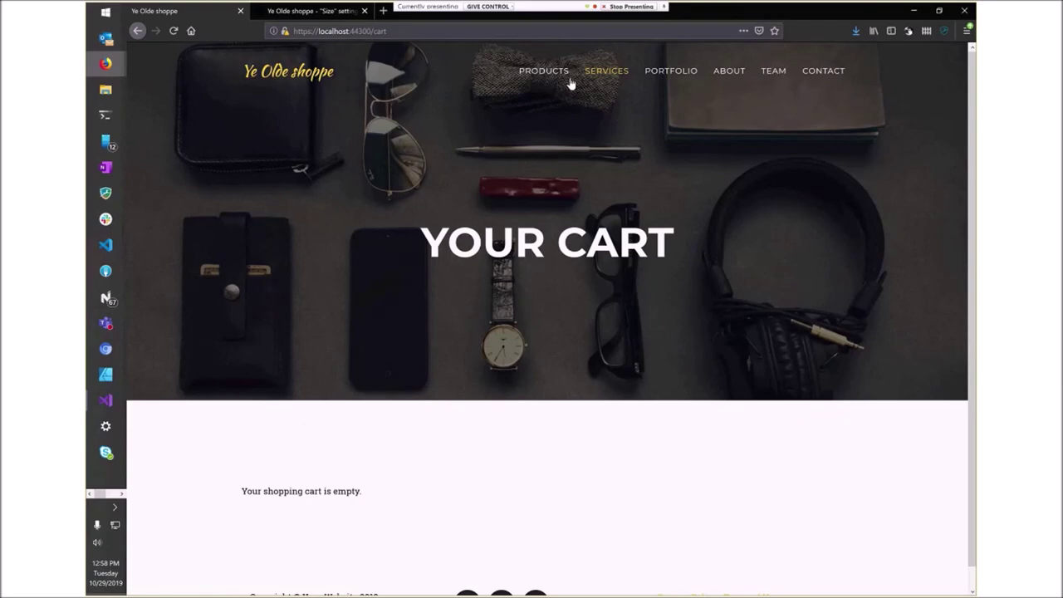
- Open the Moukraines à la glaviouze product from the Products page and review its attribute fields
click(567, 73)
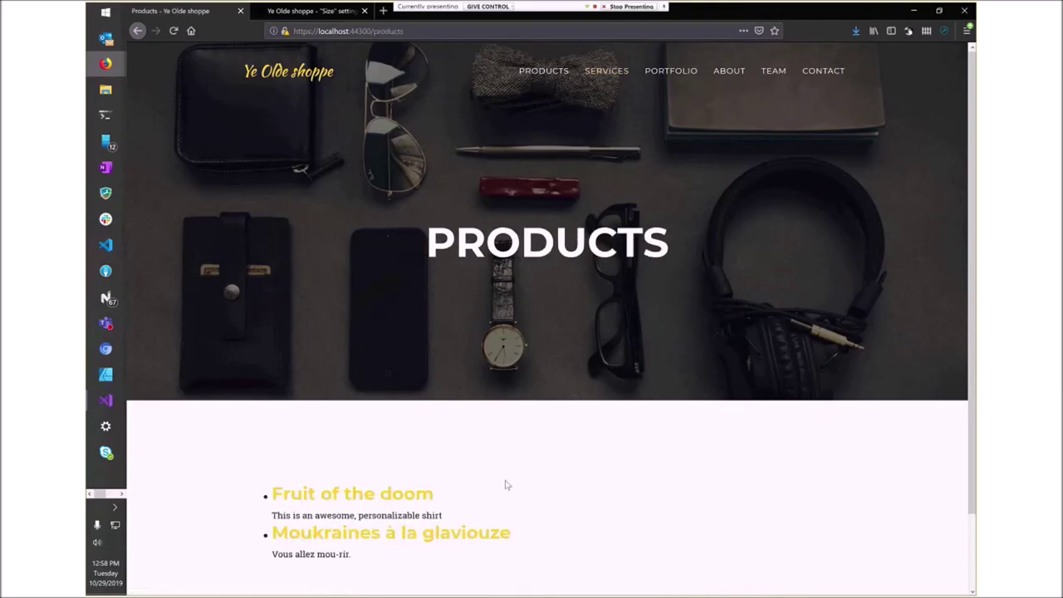
scroll(506, 485, down, 1)
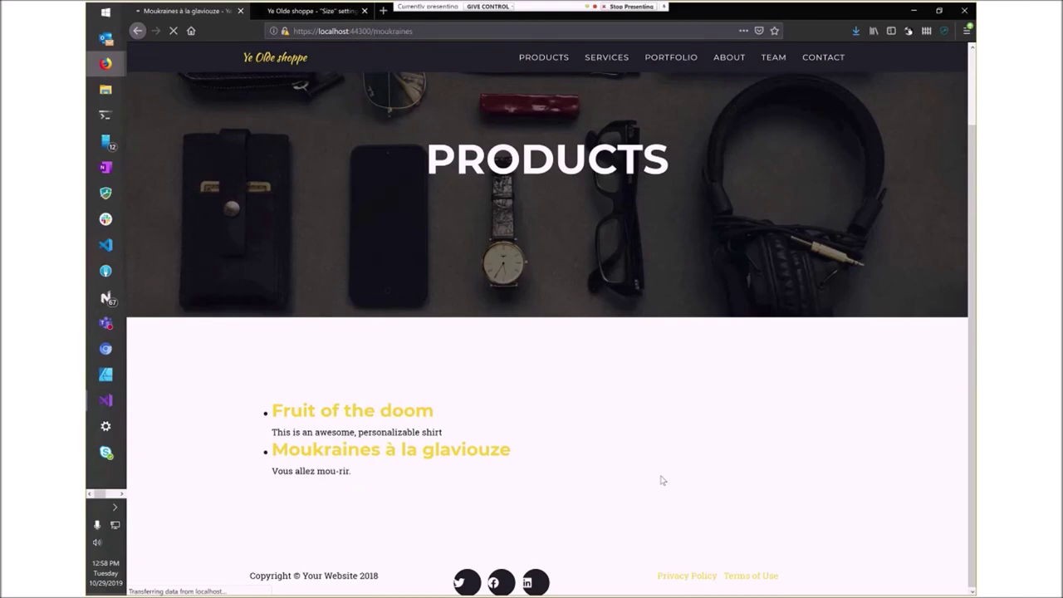
scroll(640, 523, down, 4)
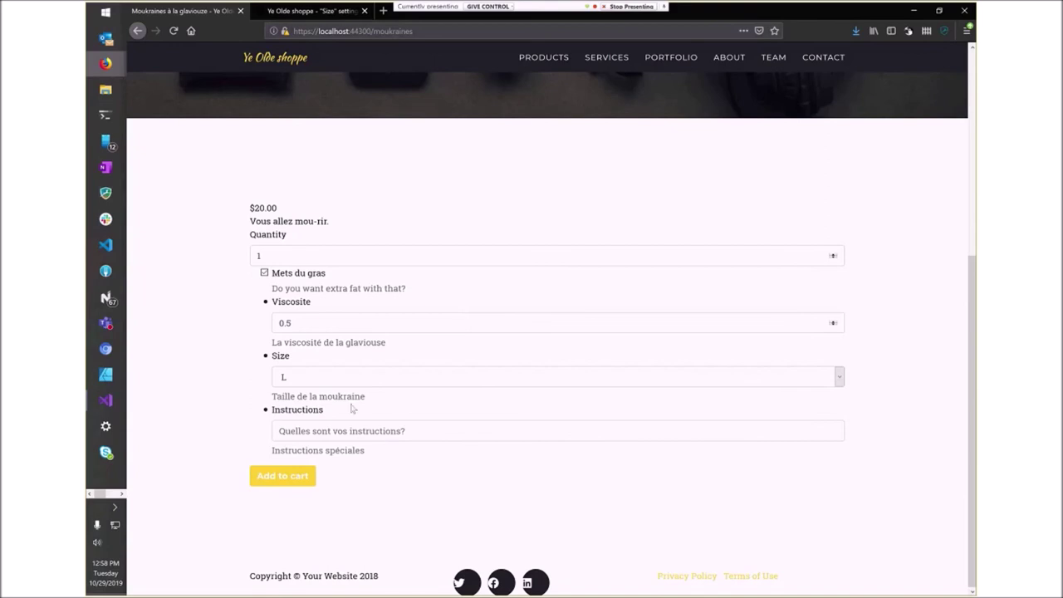
- Add Moukraines à la glaviouze to the cart with Mets du gras unchecked, Viscosite 0.6 and size XXL
click(345, 326)
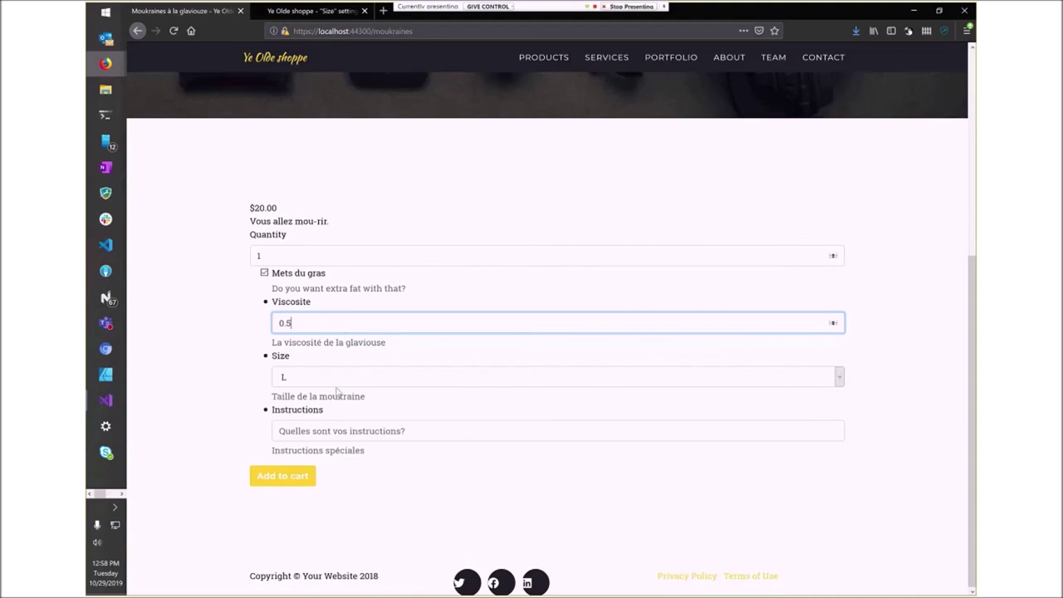
click(833, 322)
click(303, 383)
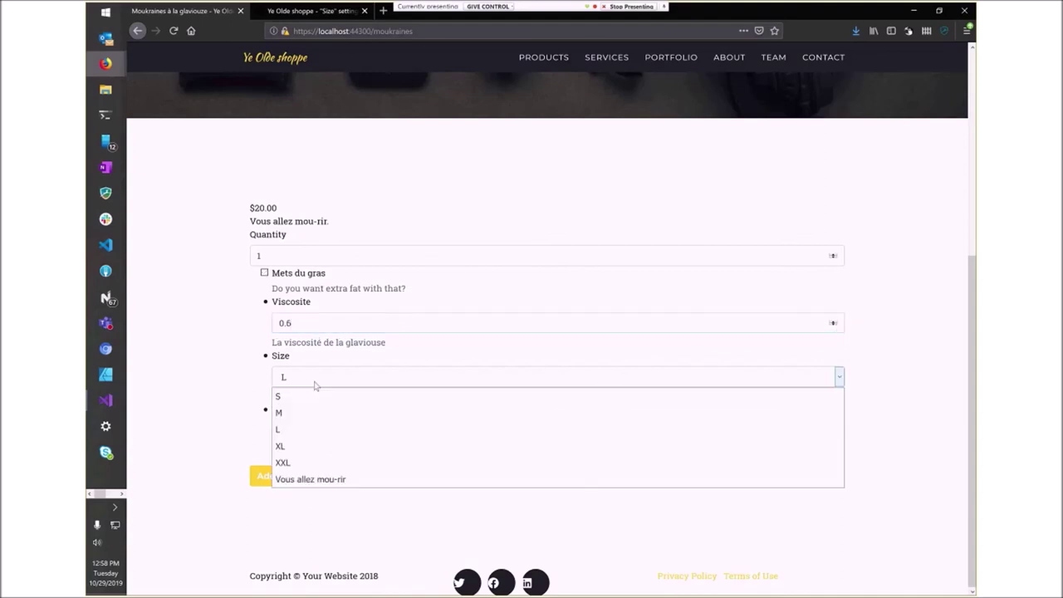
click(316, 463)
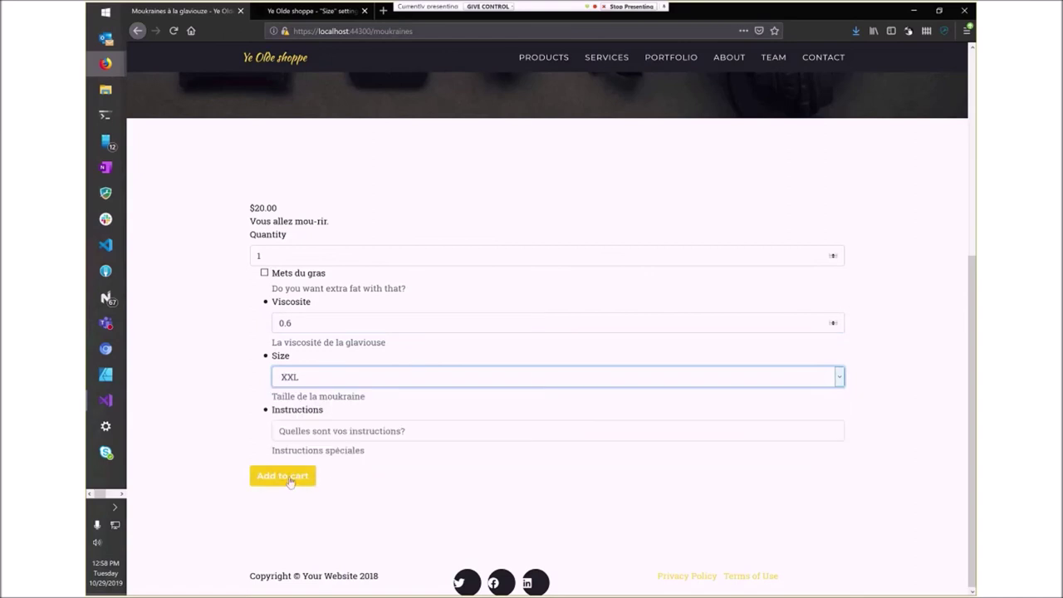
click(288, 476)
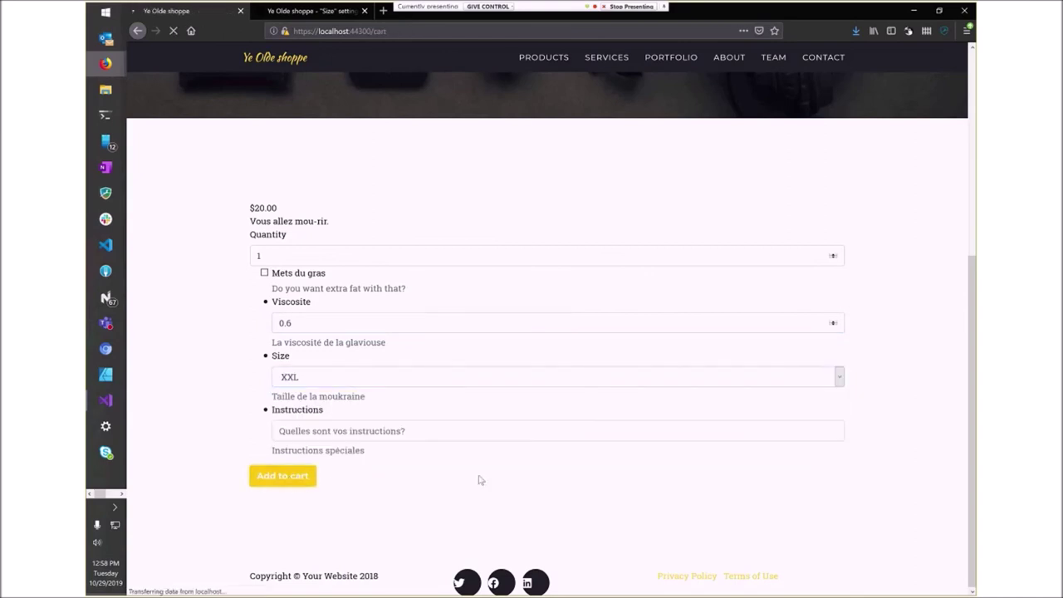
scroll(598, 467, down, 2)
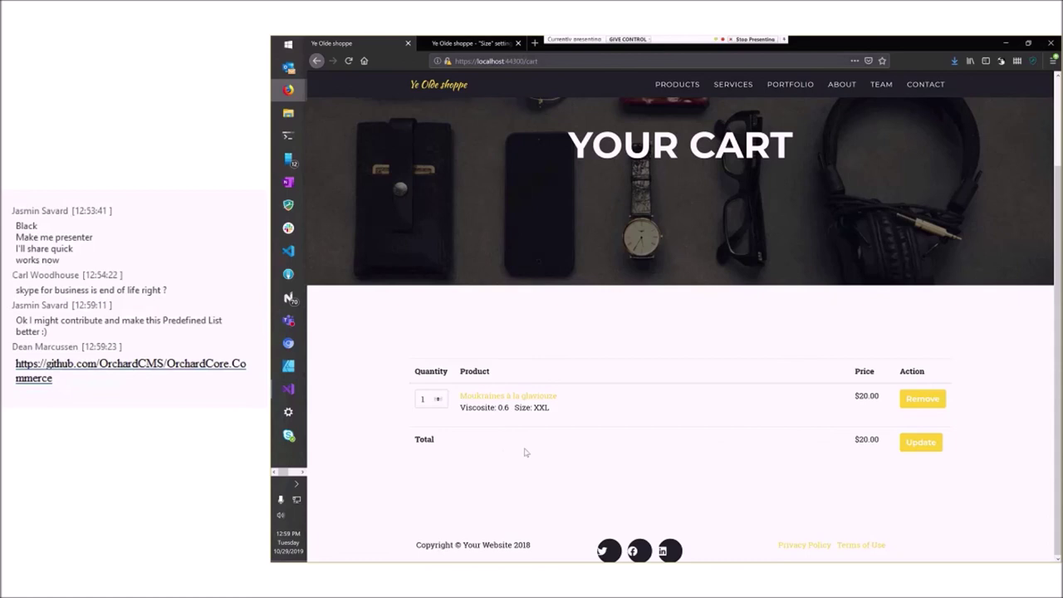
- Reopen the Moukraines à la glaviouze product page from its cart entry and look at the attribute fields again
click(517, 398)
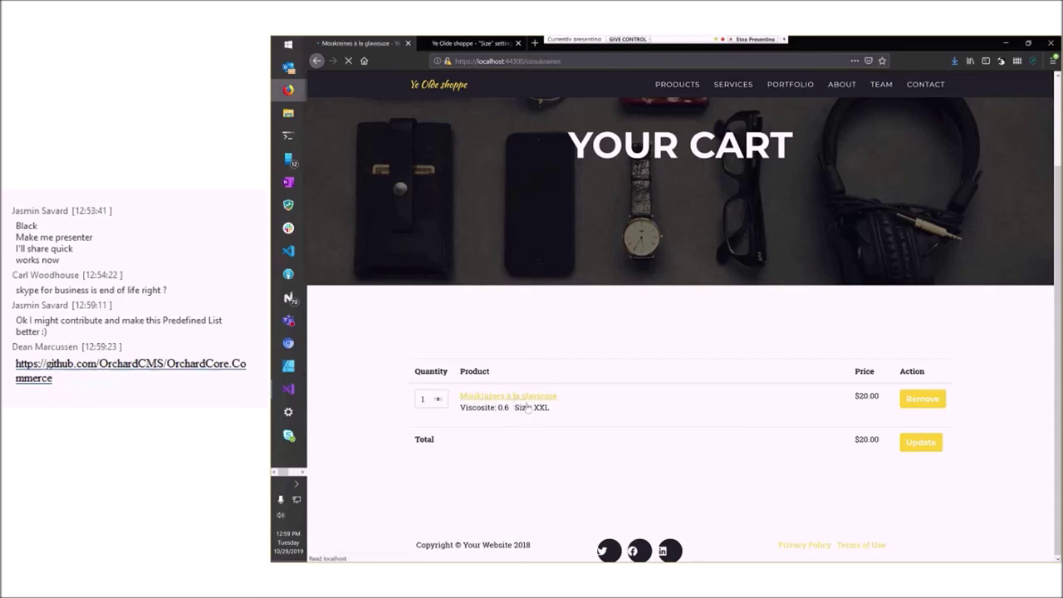
scroll(526, 335, down, 4)
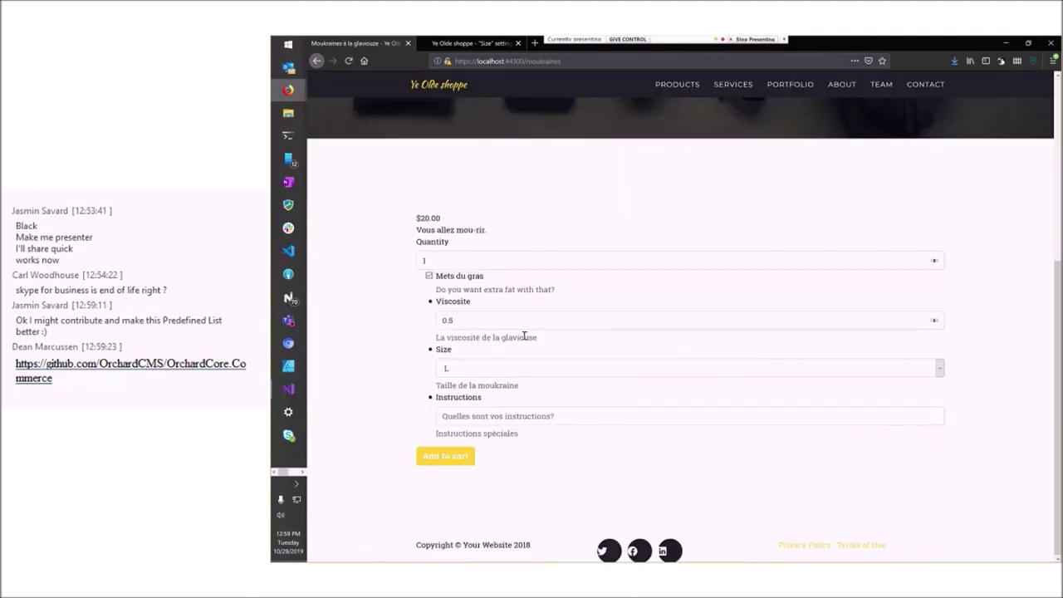